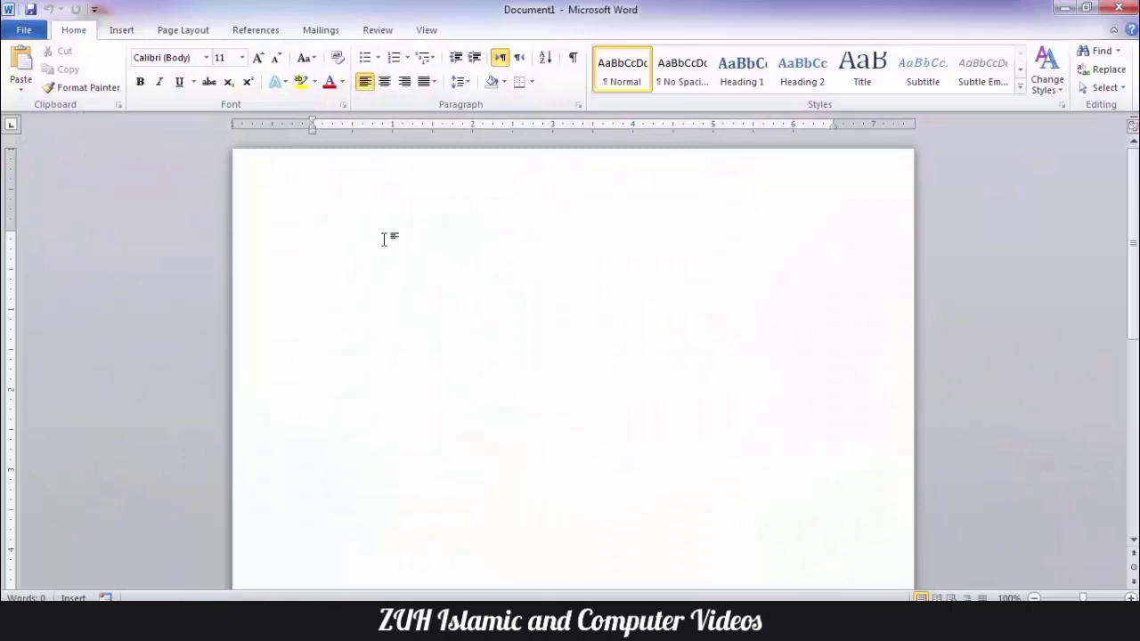
# Open the Advanced page of Word Options and look through its editing, printing and saving settings.
pyautogui.click(26, 31)
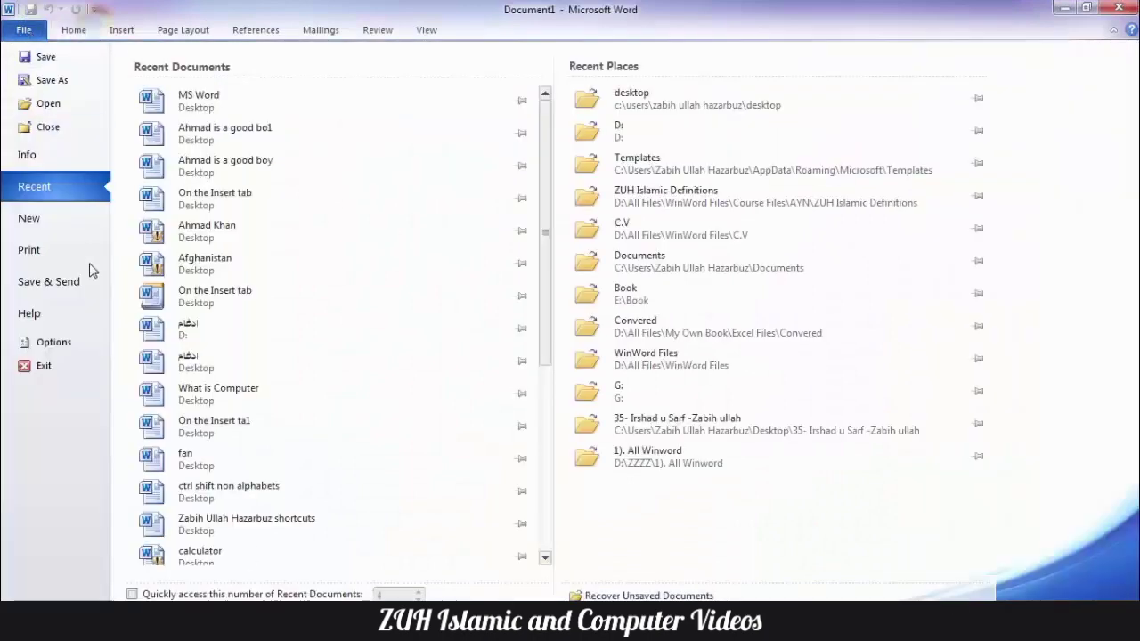
pyautogui.click(60, 347)
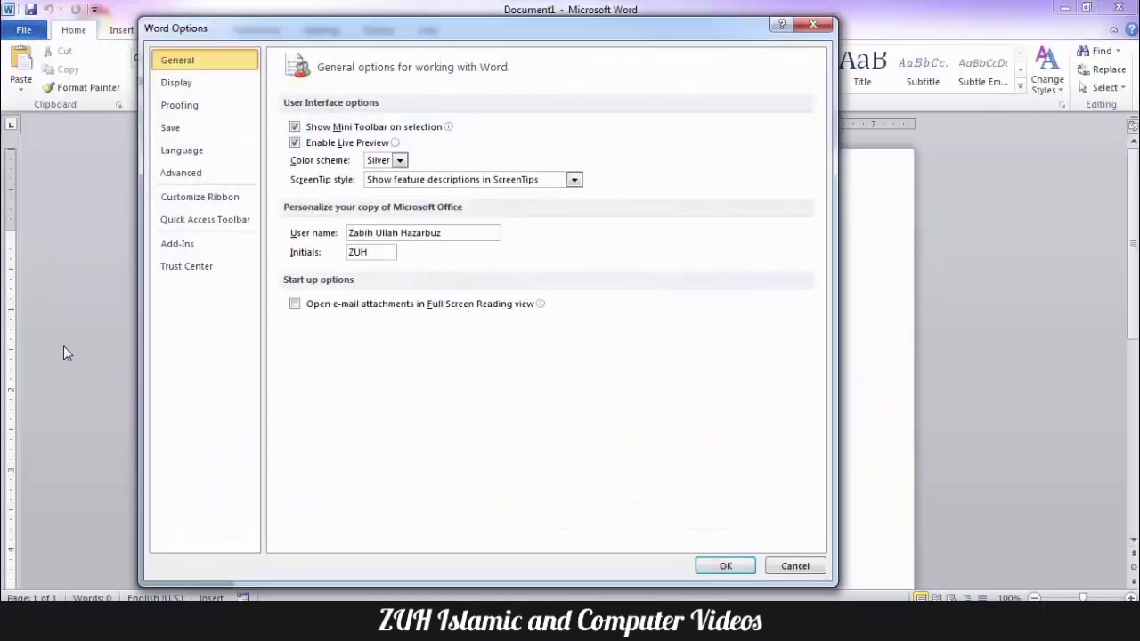
pyautogui.click(203, 175)
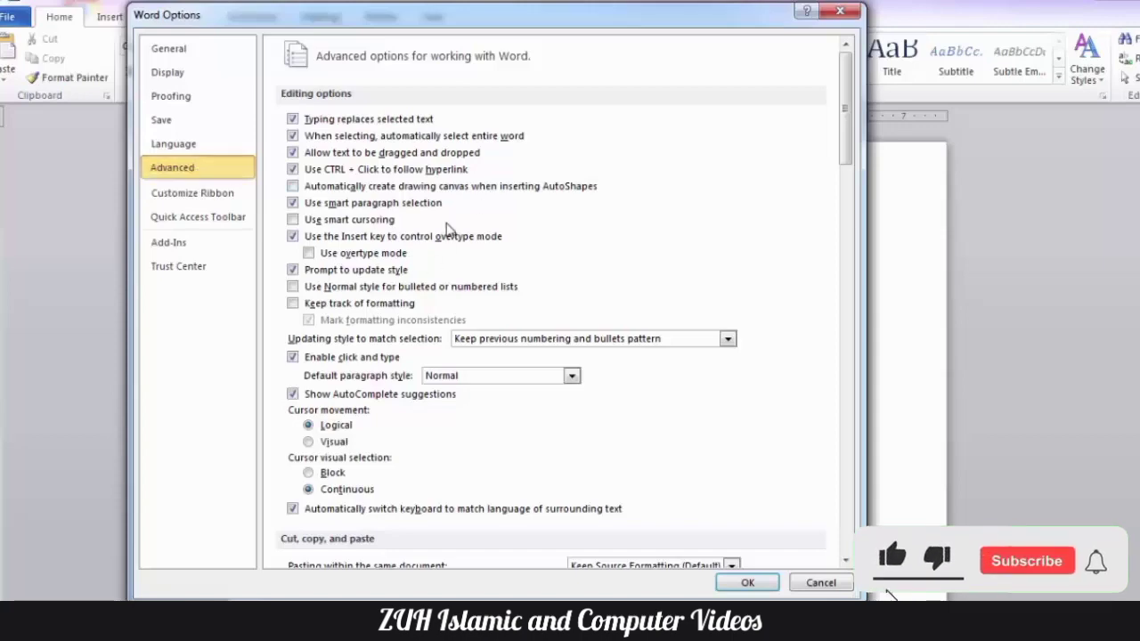
pyautogui.scroll(-15, 629, 248)
pyautogui.scroll(-12, 628, 247)
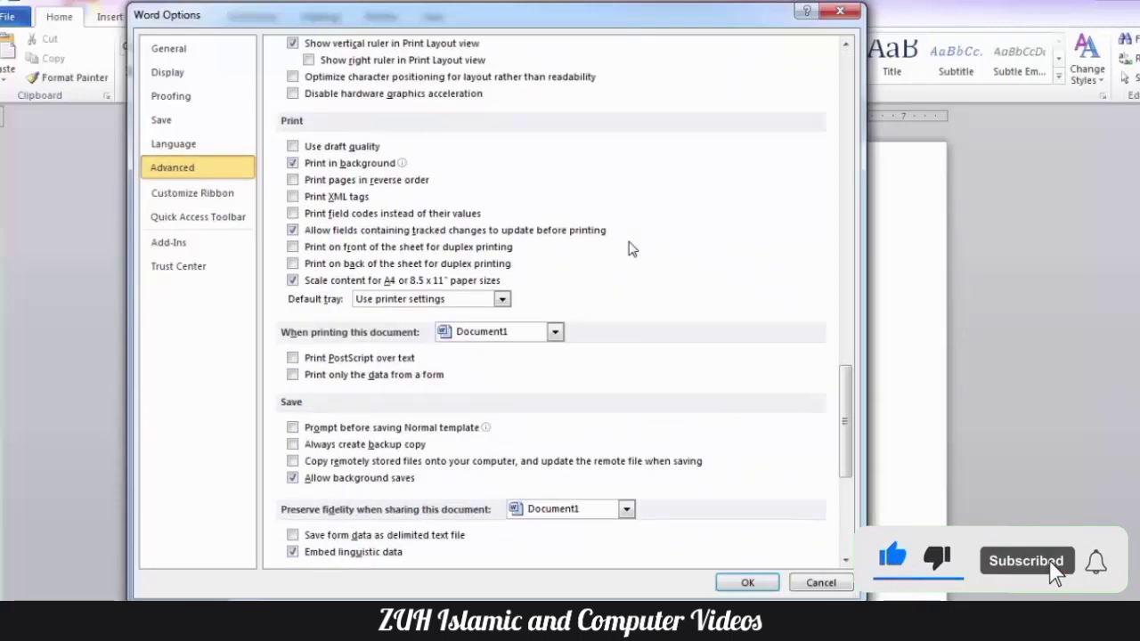
pyautogui.scroll(11, 629, 247)
pyautogui.scroll(15, 629, 248)
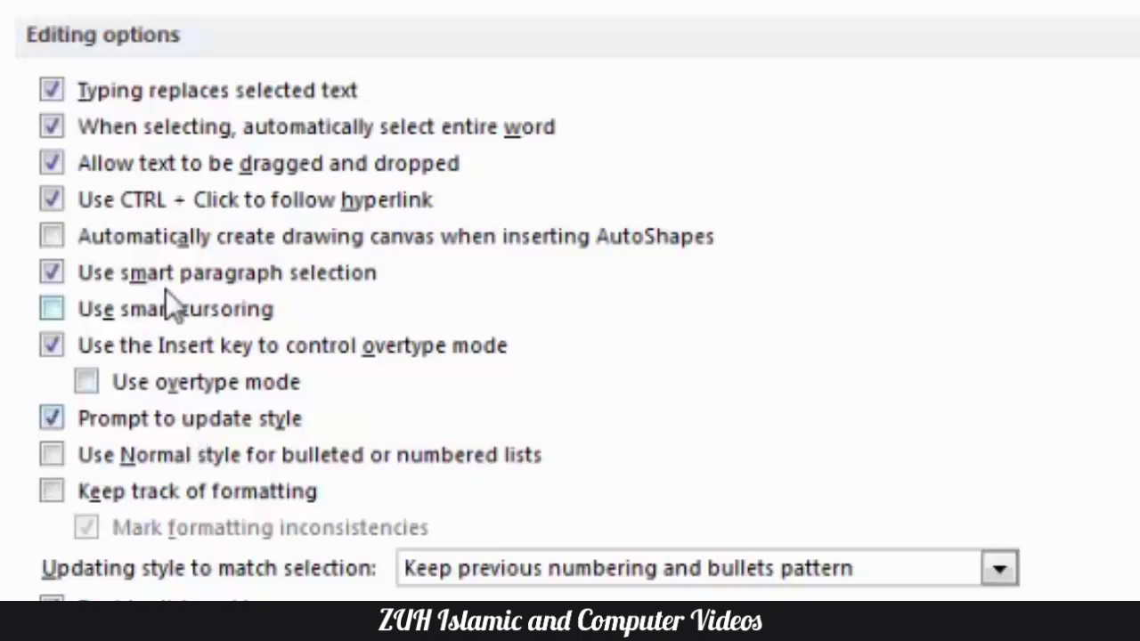
# Switch "Typing replaces selected text" off and back on, and accept the Word options.
pyautogui.click(126, 97)
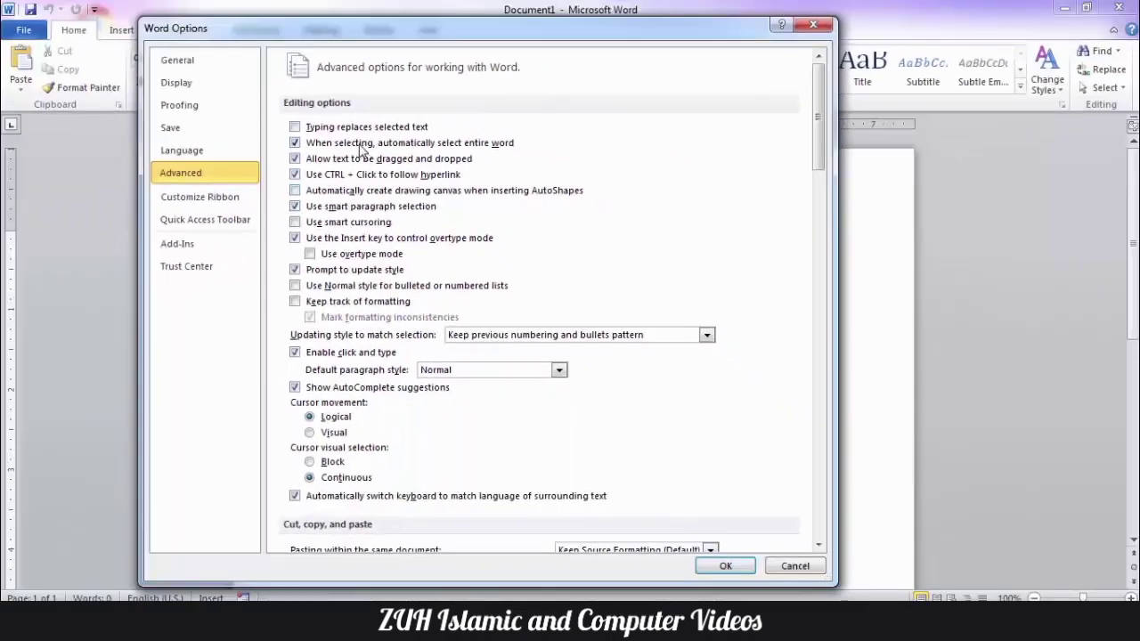
pyautogui.click(326, 121)
pyautogui.click(727, 567)
# Generate sample paragraphs in the blank document with =rand().
pyautogui.write('=rand()')
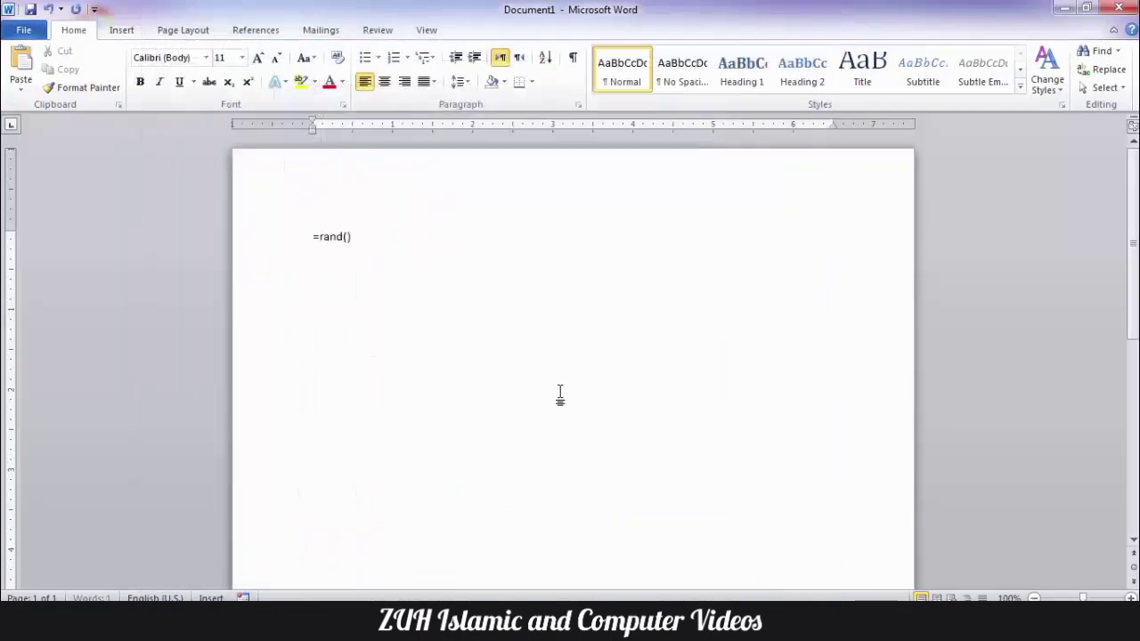
pyautogui.press('Return')
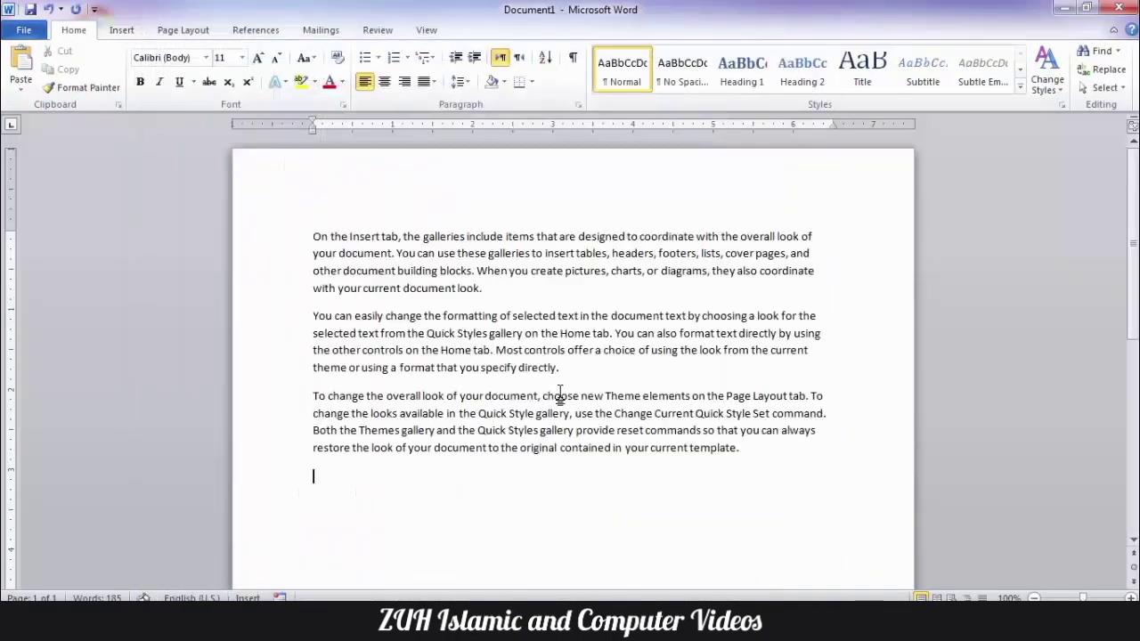
# Select the first paragraph, overwrite it with "h" to test text replacement, and undo the change.
pyautogui.click(521, 285)
pyautogui.tripleClick(445, 275)
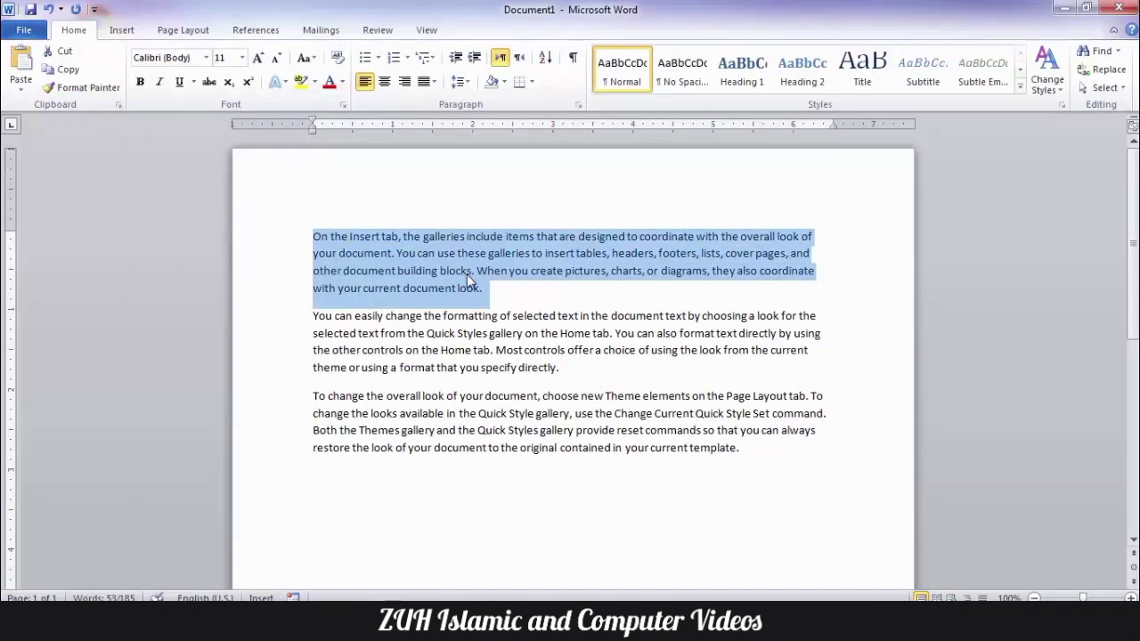
pyautogui.write('h')
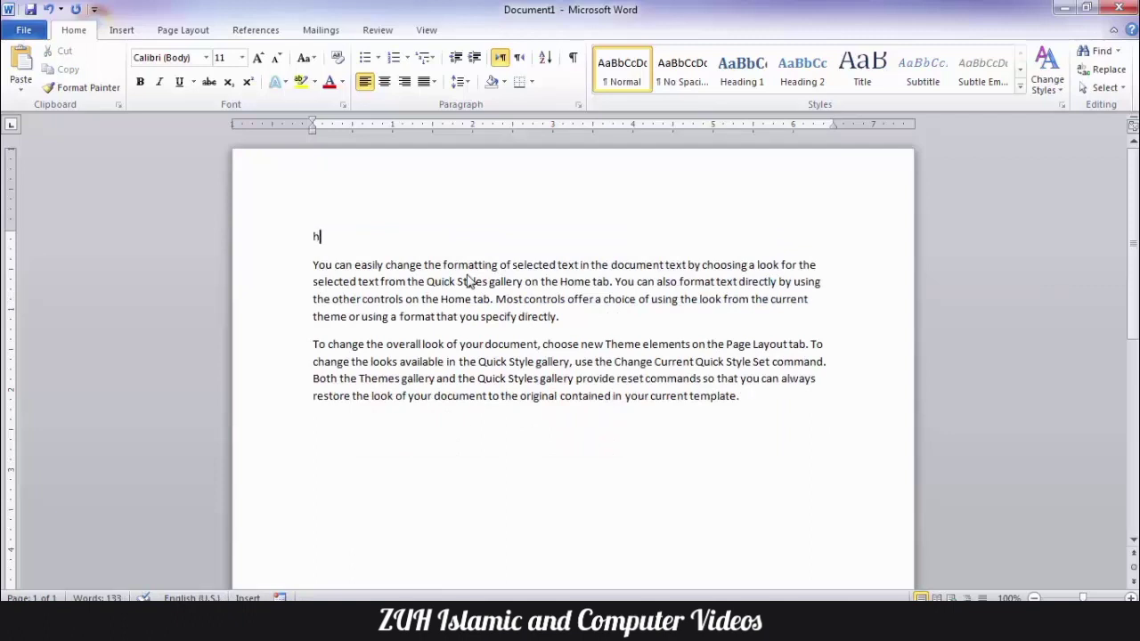
pyautogui.hotkey('ctrl', 'z')
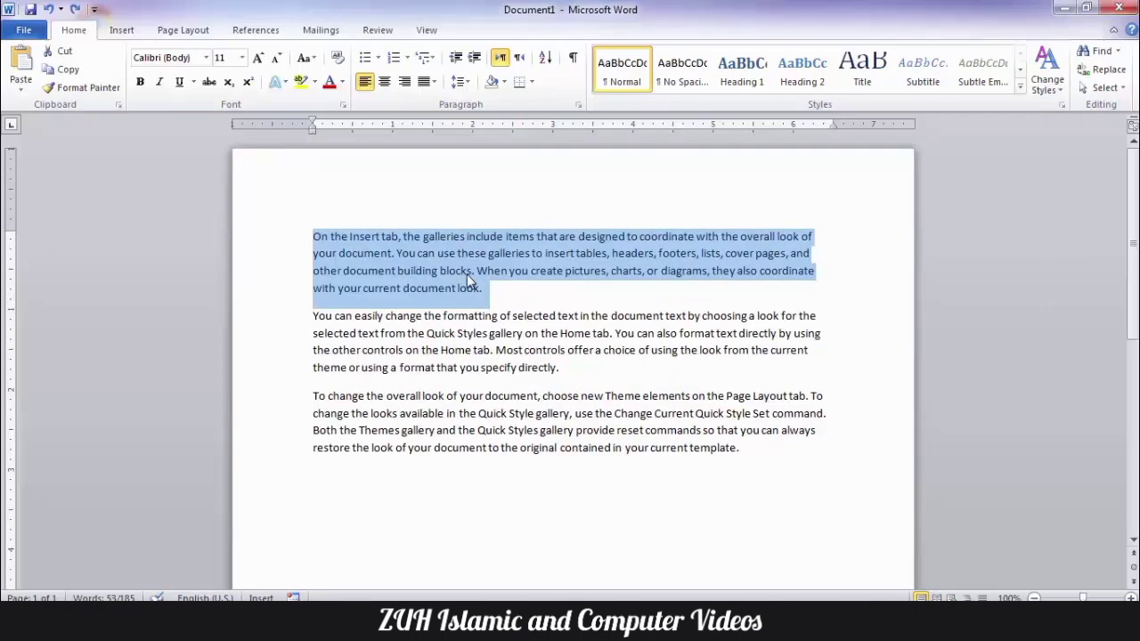
# Turn off "Typing replaces selected text" in the Advanced Word options and apply the change.
pyautogui.hotkey('alt', 'f')
pyautogui.press('t')
pyautogui.click(210, 173)
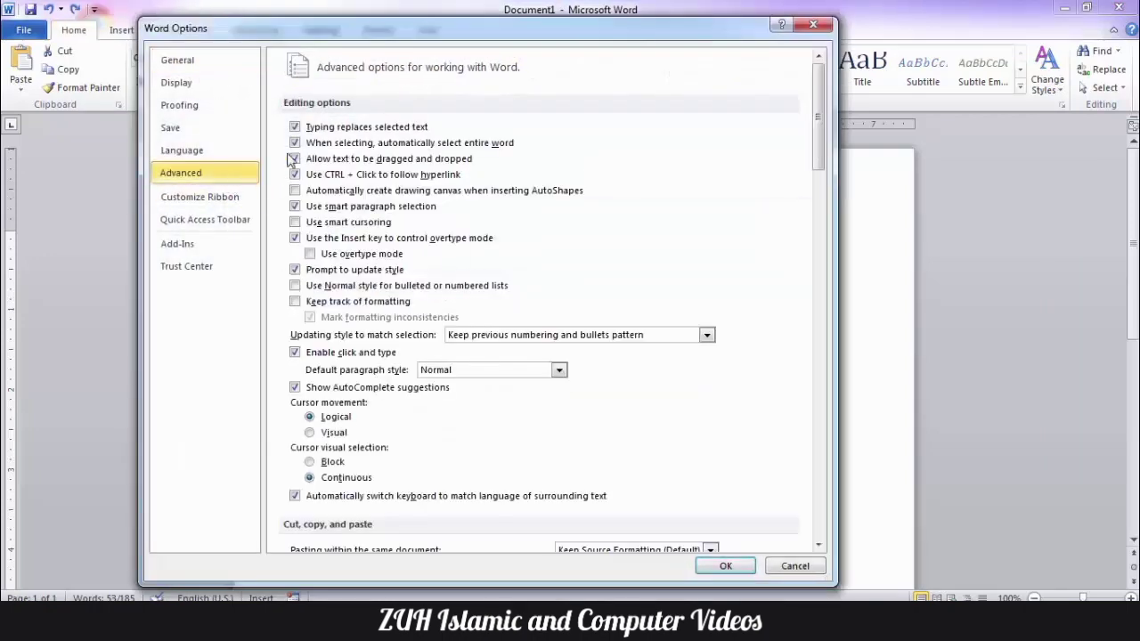
pyautogui.click(365, 126)
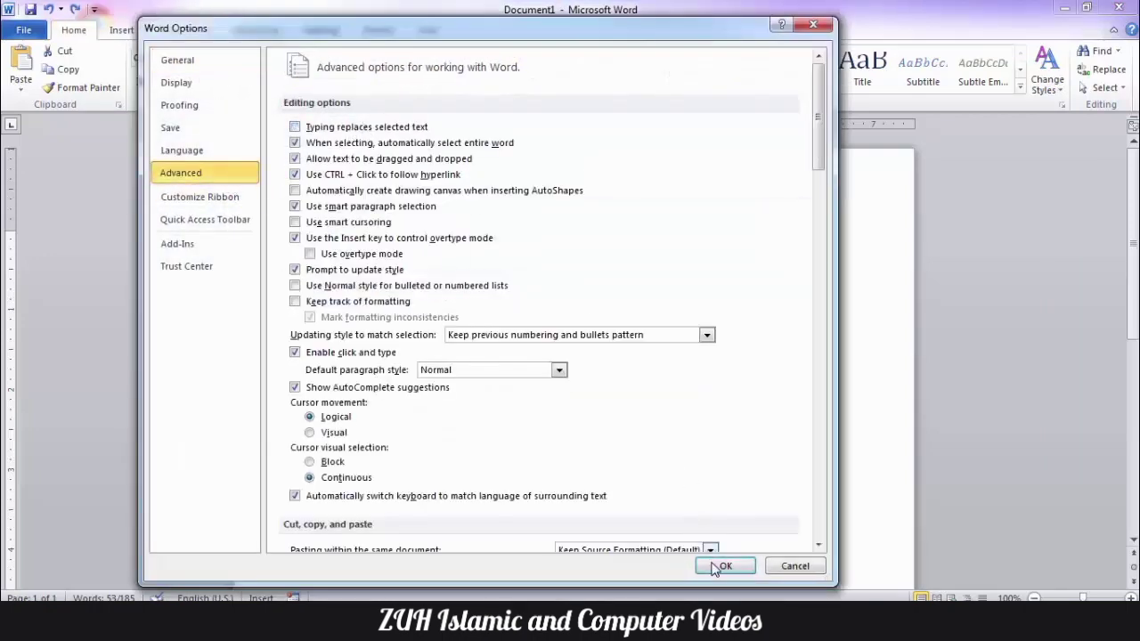
pyautogui.click(723, 567)
# Select the first paragraph, enter "jhjhj" to test typing over a selection, and undo the typing.
pyautogui.click(501, 315)
pyautogui.tripleClick(321, 224)
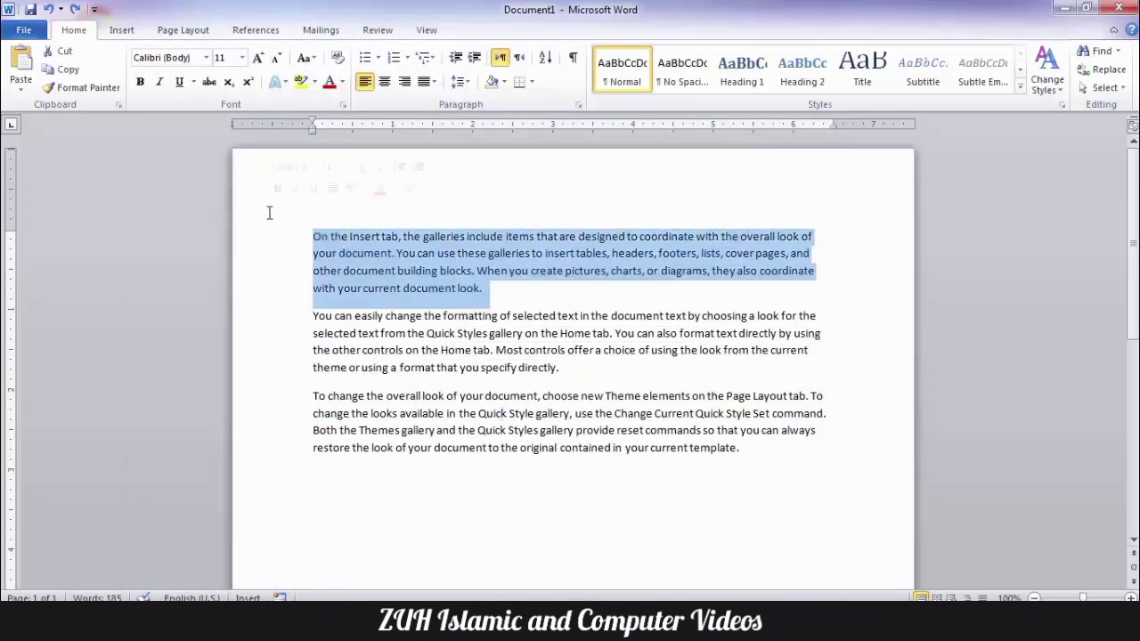
pyautogui.write('jhjhj')
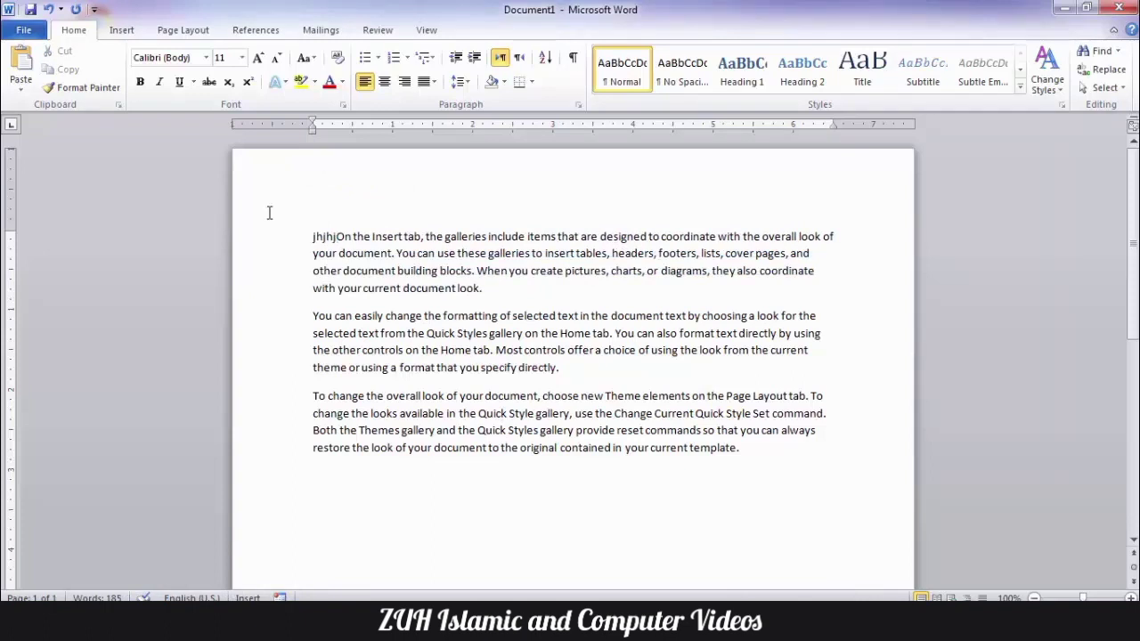
pyautogui.hotkey('ctrl', 'z')
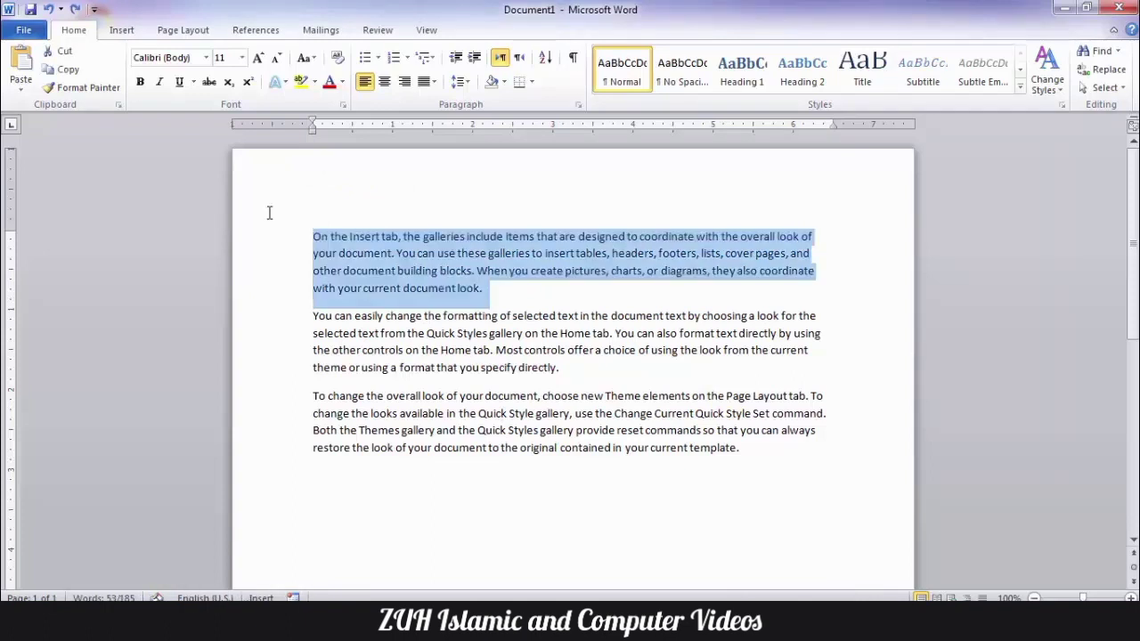
# Toggle "When selecting, automatically select entire word" in the Advanced Word options, leave it enabled, and accept the dialog.
pyautogui.hotkey('alt', 't')
pyautogui.press('o')
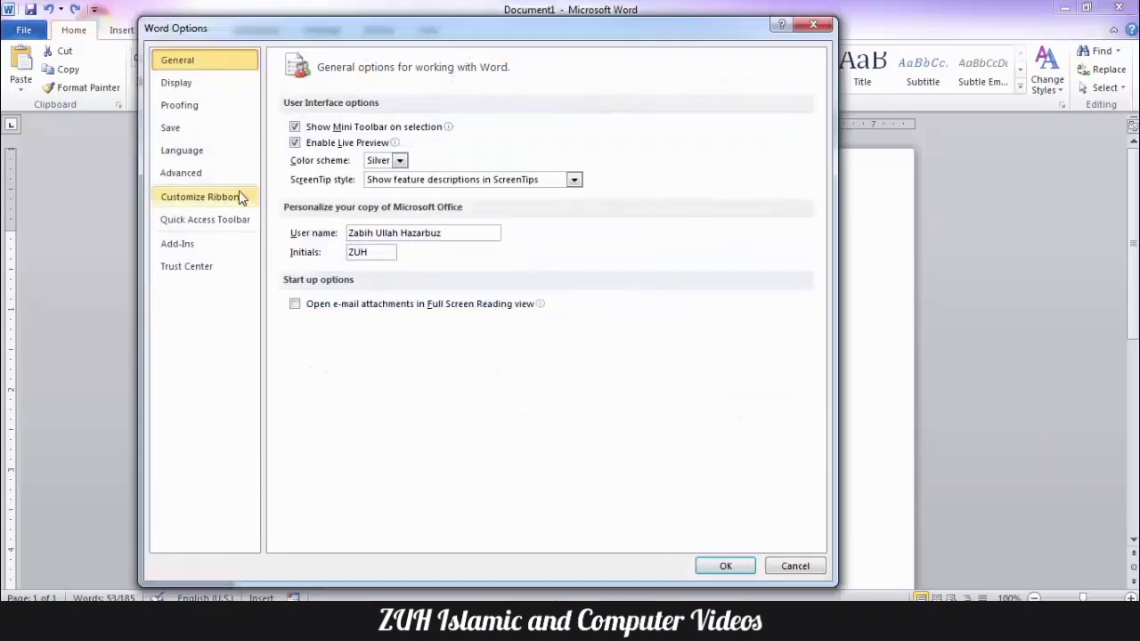
pyautogui.click(236, 197)
pyautogui.click(213, 173)
pyautogui.click(362, 132)
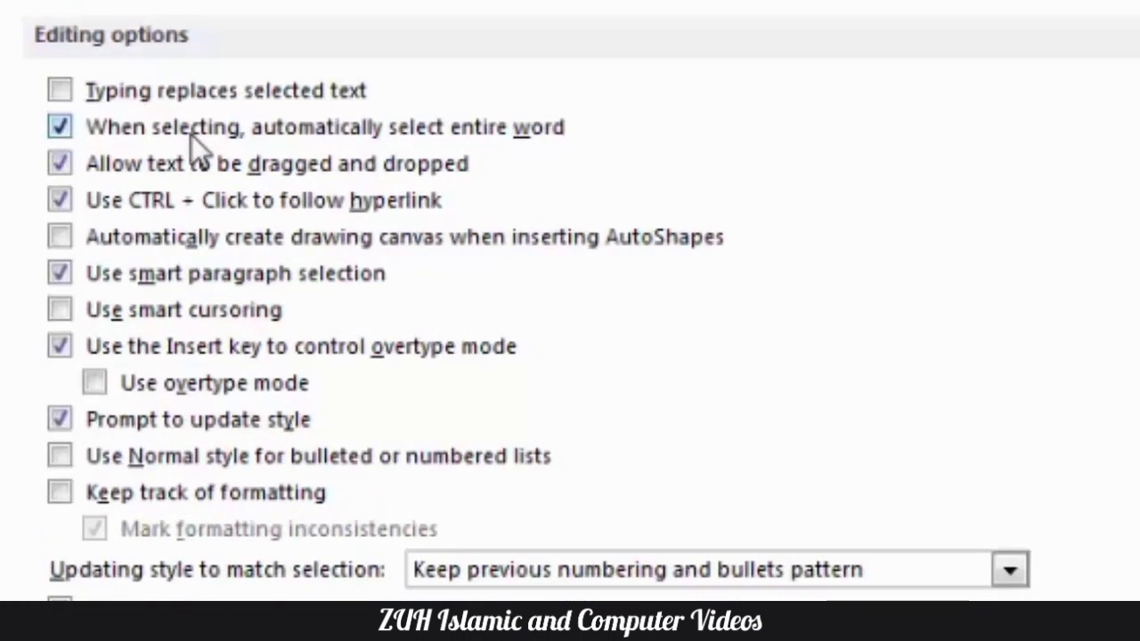
pyautogui.click(191, 134)
pyautogui.click(191, 134)
pyautogui.click(191, 135)
pyautogui.click(191, 134)
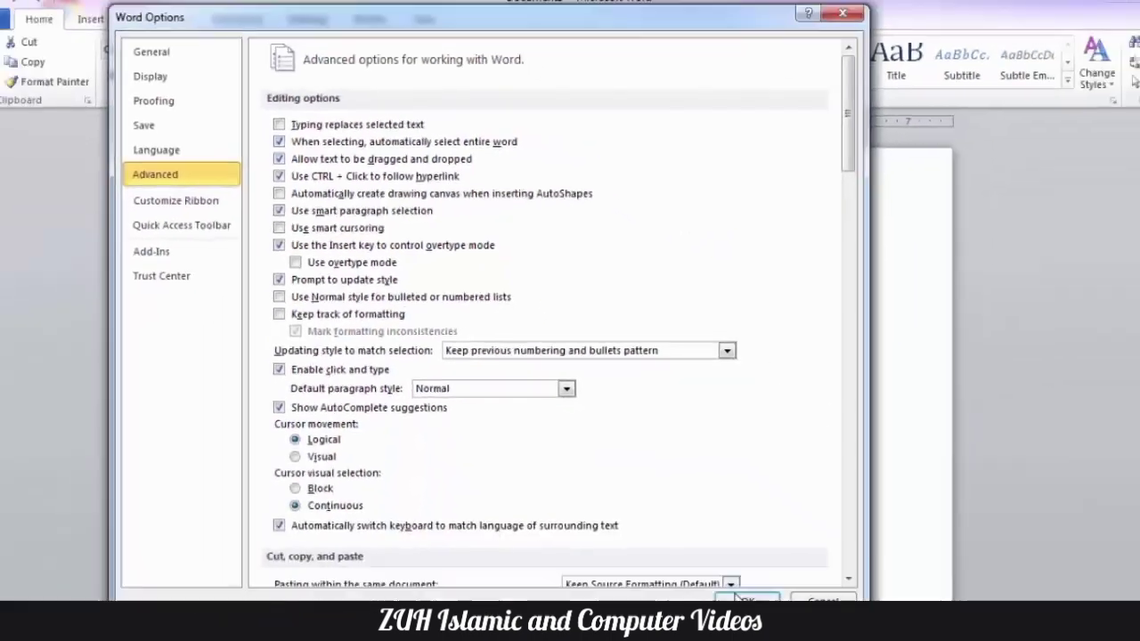
pyautogui.click(745, 598)
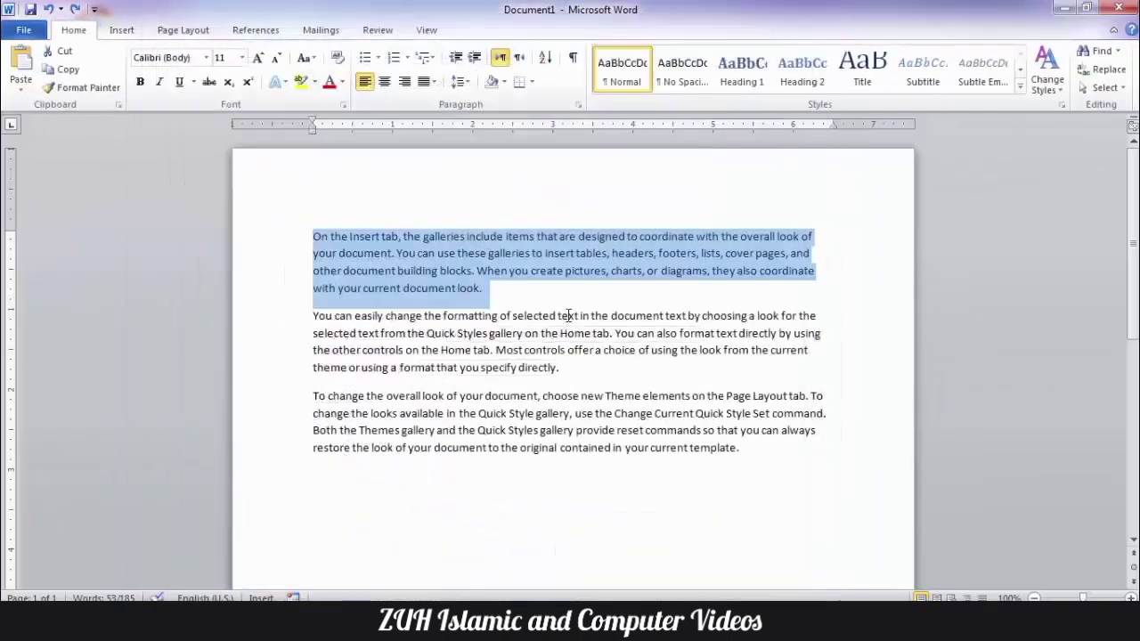
# Test whole-word selection in the first paragraph by selecting from "galleries" into "headers", and from within "coordinate" back to "to".
pyautogui.click(540, 276)
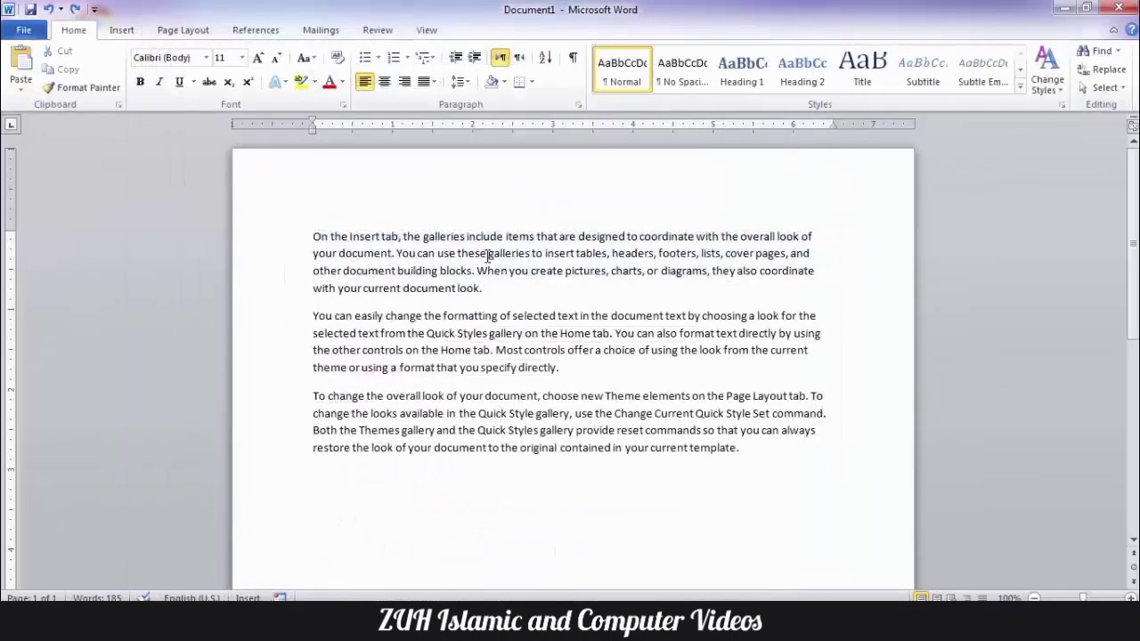
pyautogui.moveTo(488, 256); pyautogui.dragTo(616, 257)
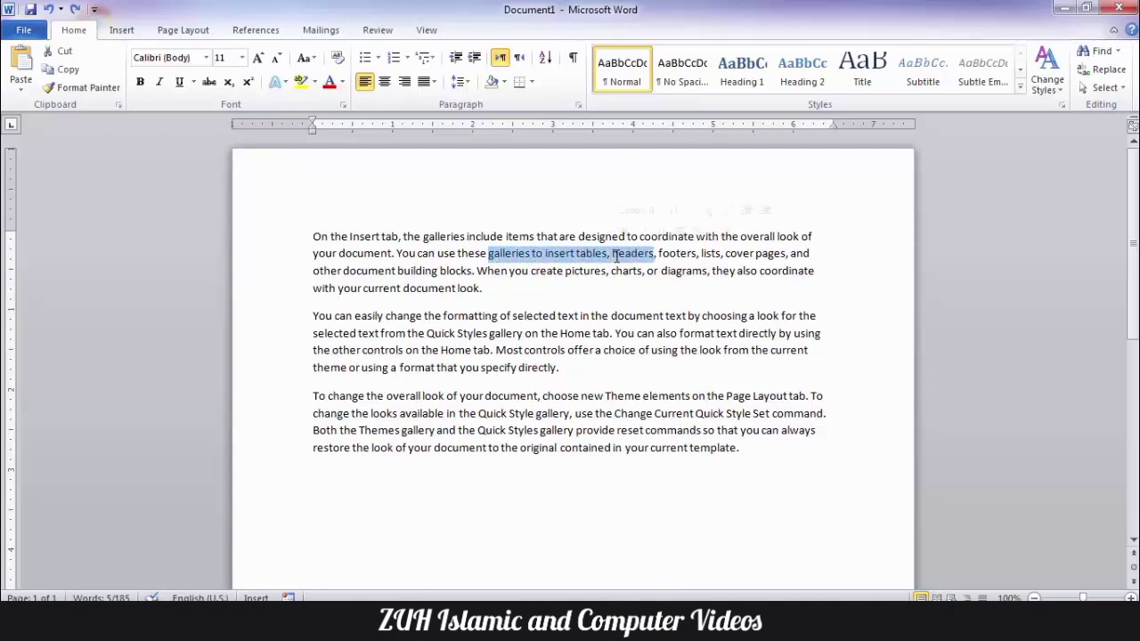
pyautogui.click(586, 255)
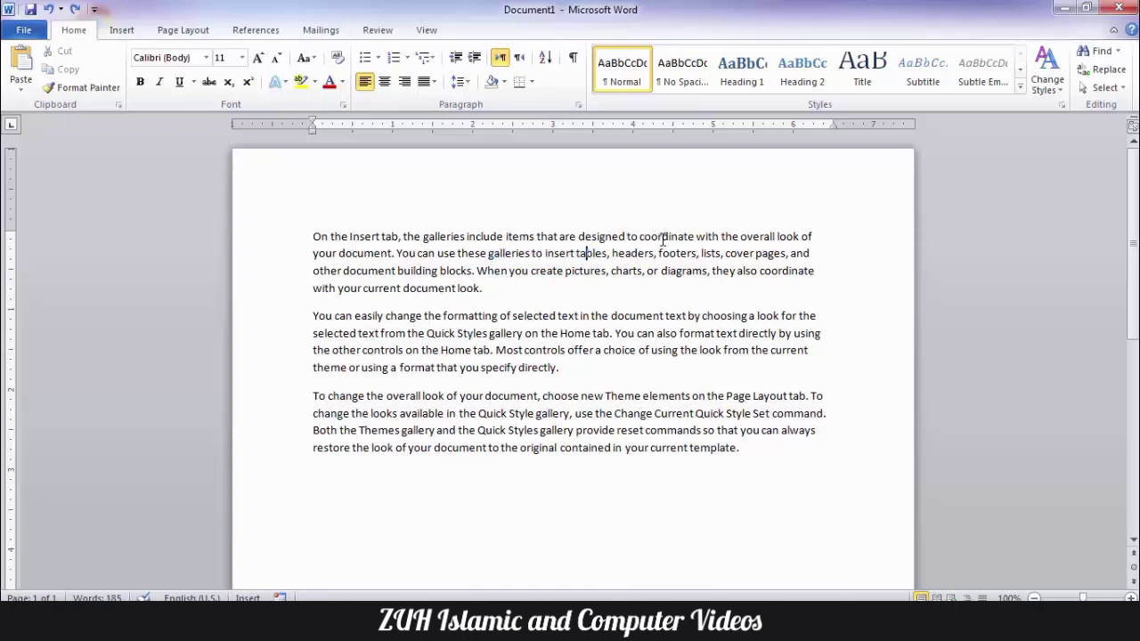
pyautogui.moveTo(659, 237); pyautogui.dragTo(628, 238)
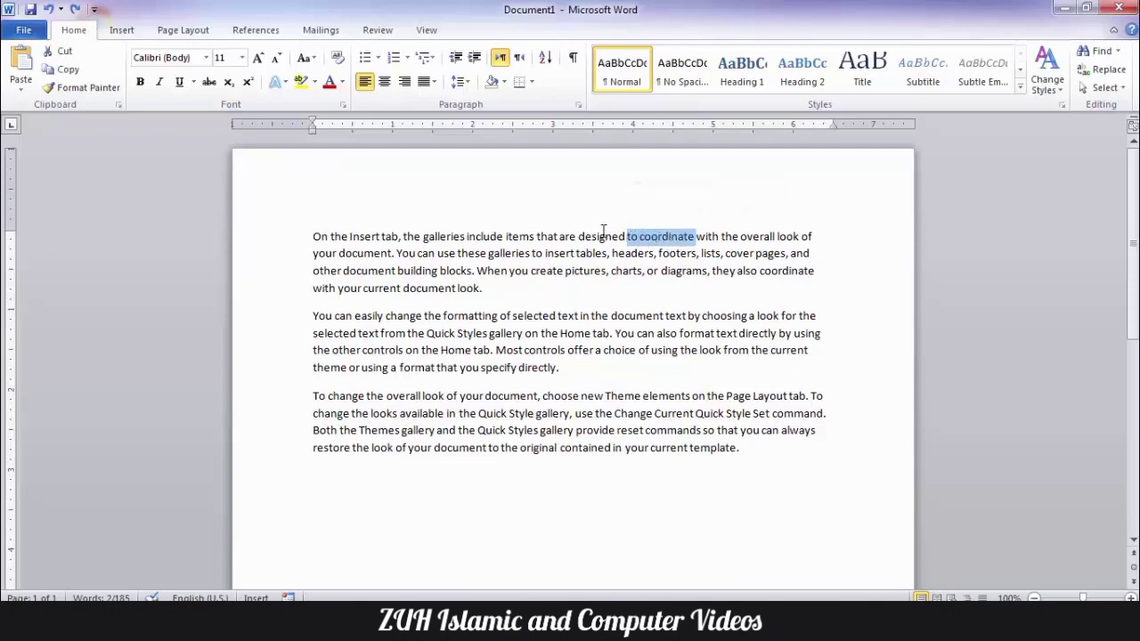
# Turn off "When selecting, automatically select entire word" and test it by selecting "at are designed to coord" in the first paragraph.
pyautogui.hotkey('alt', 't')
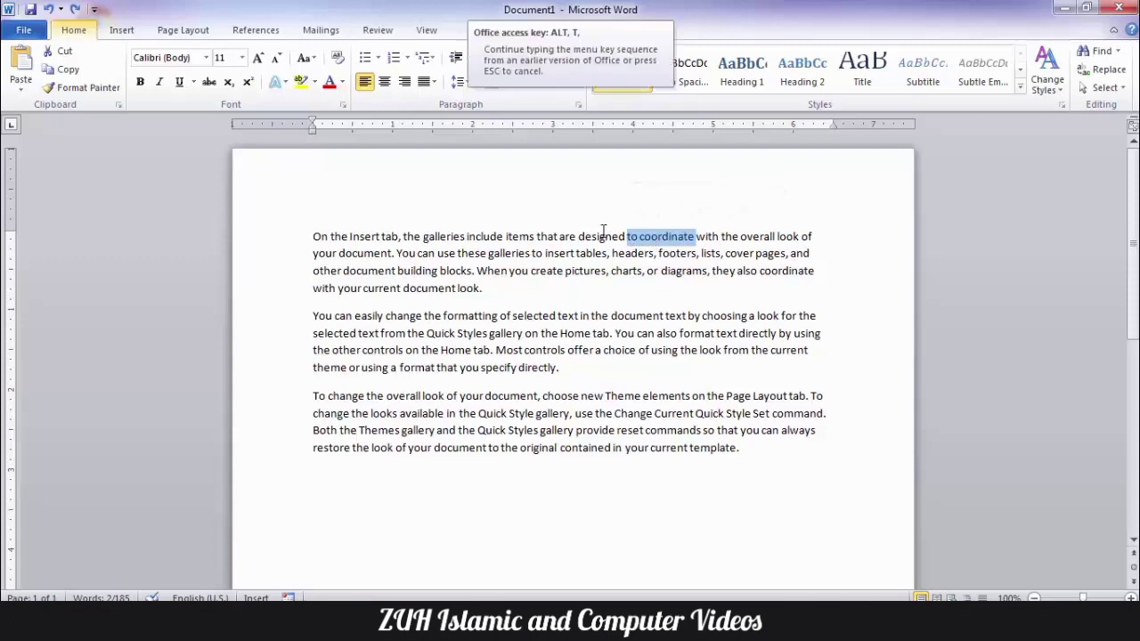
pyautogui.press('o')
pyautogui.click(250, 182)
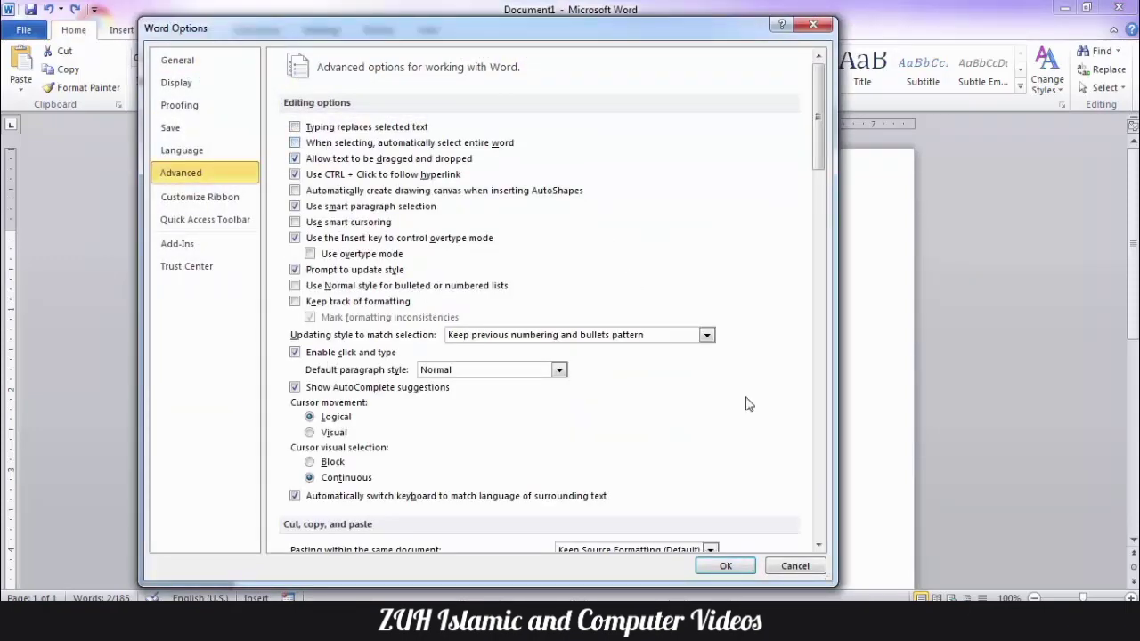
pyautogui.click(725, 565)
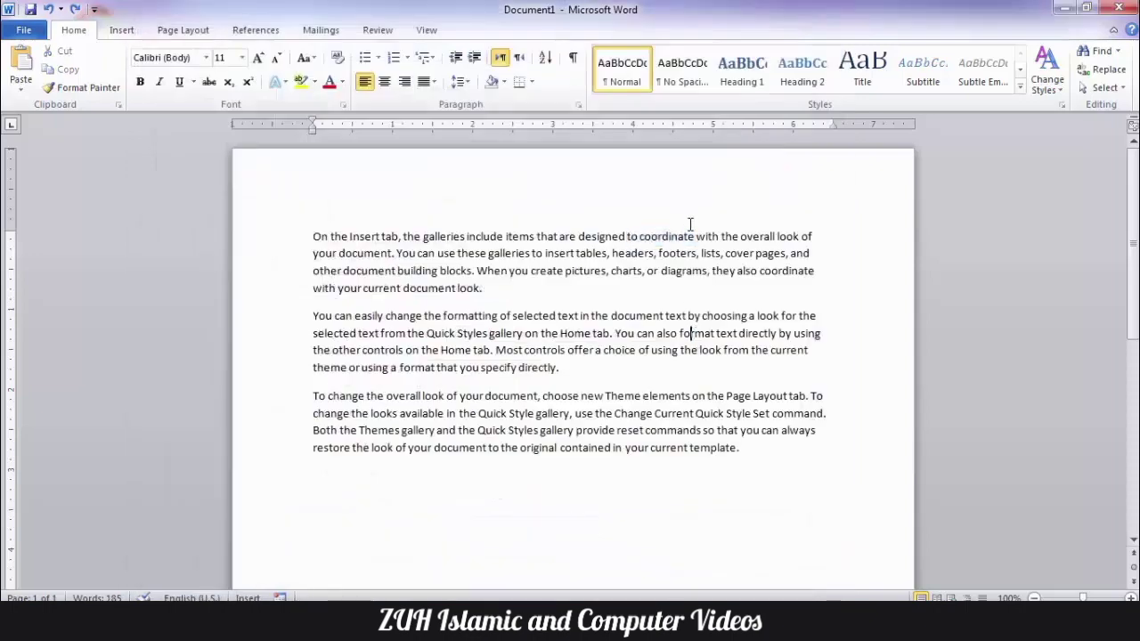
pyautogui.moveTo(669, 236); pyautogui.dragTo(548, 236)
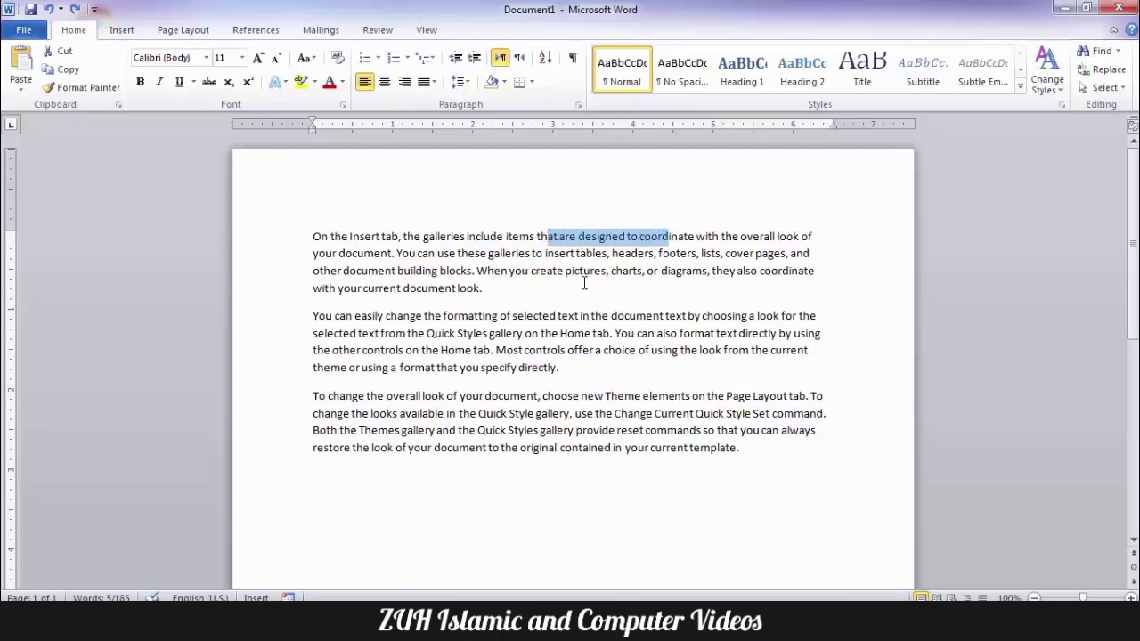
# Switch "Allow text to be dragged and dropped" off and back on in the Advanced Word options.
pyautogui.hotkey('alt', 't')
pyautogui.press('o')
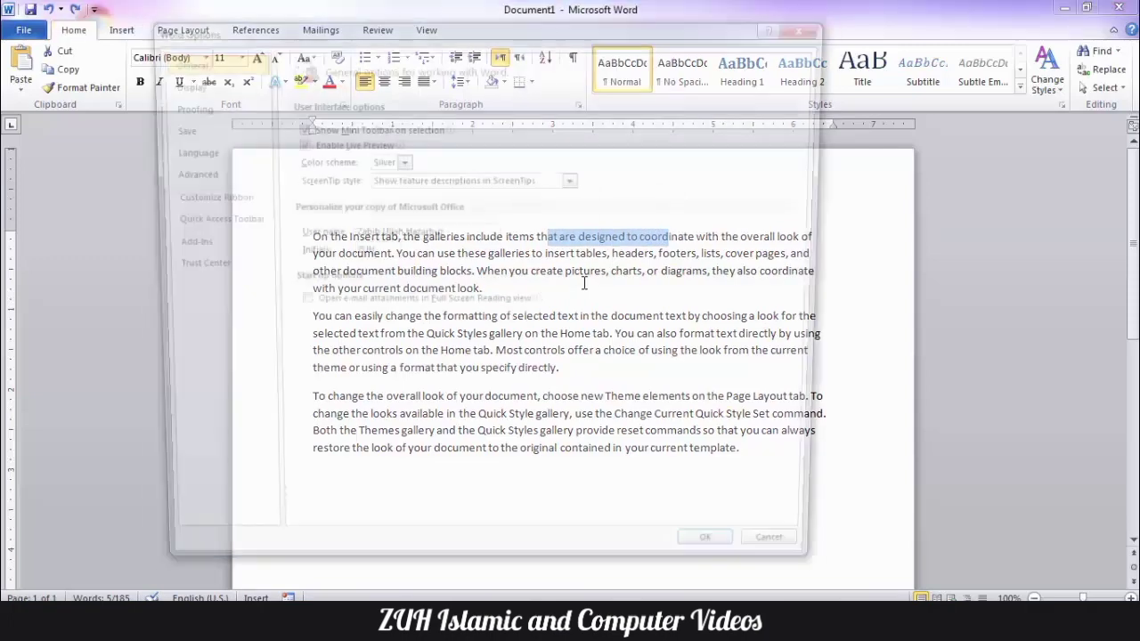
pyautogui.click(187, 173)
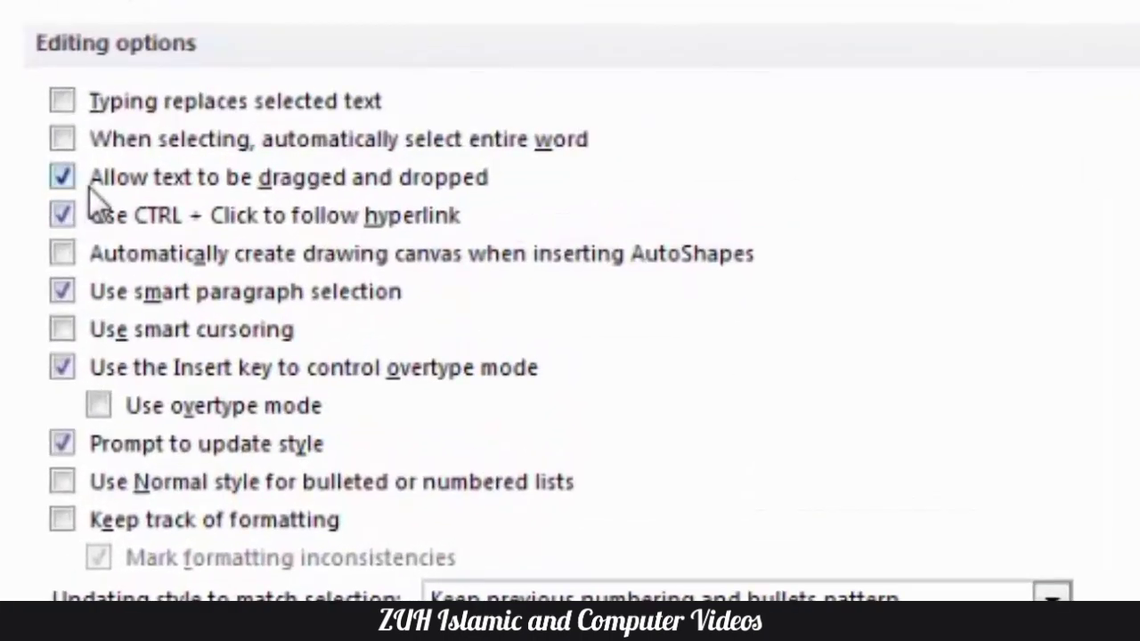
pyautogui.click(89, 188)
pyautogui.click(90, 188)
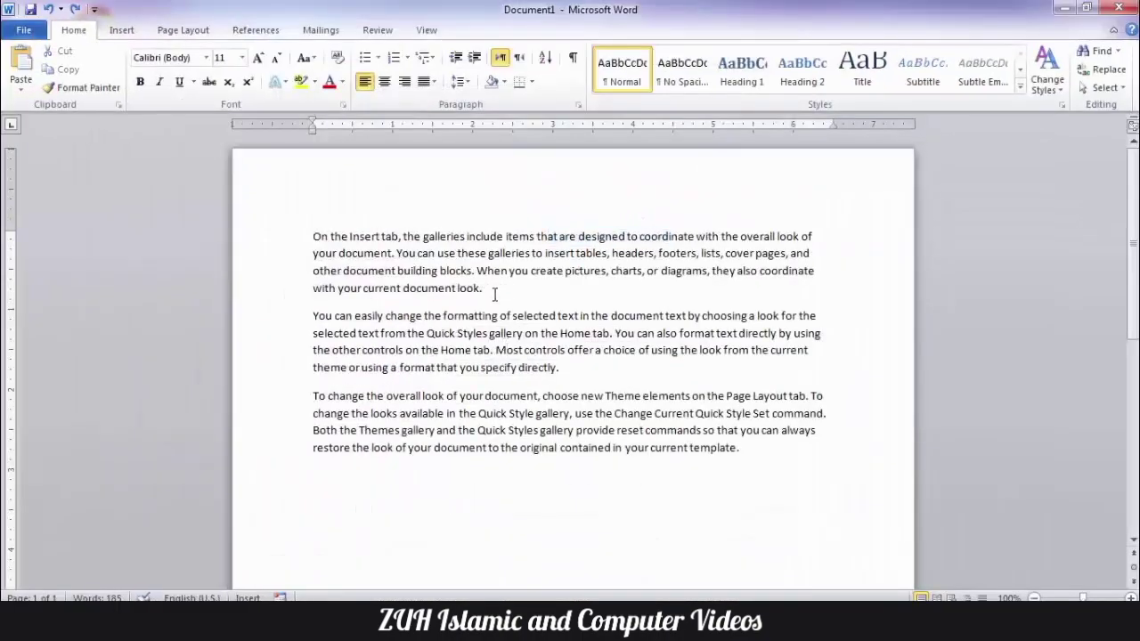
# Move the "On the Insert tab" paragraph to the end of the document, followed by the "You can easily change" paragraph.
pyautogui.moveTo(492, 293); pyautogui.dragTo(296, 212)
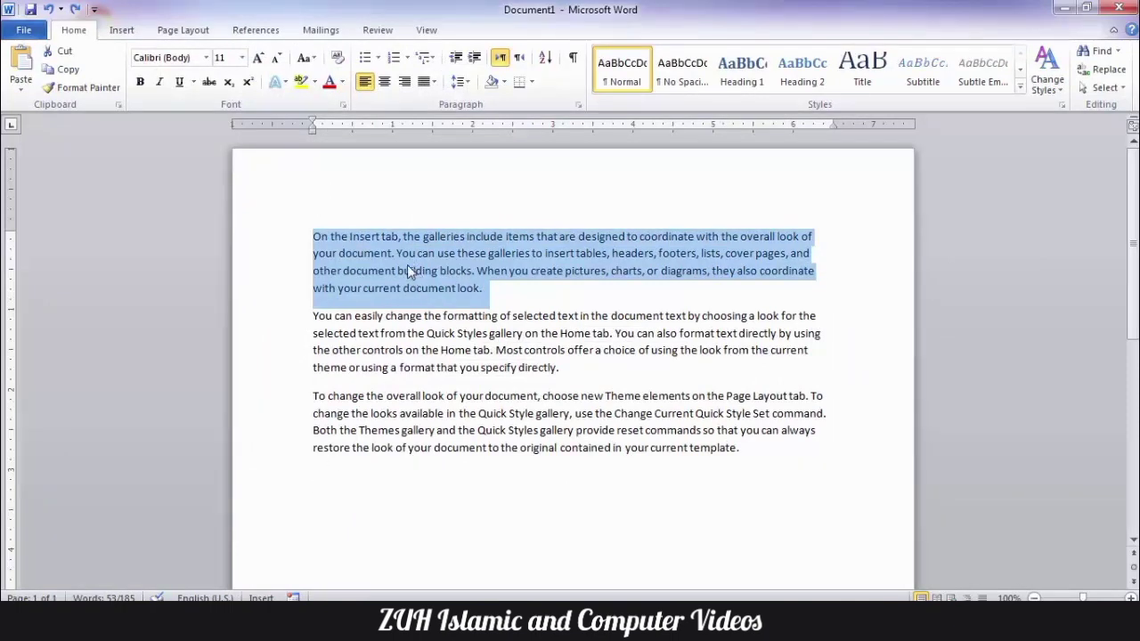
pyautogui.moveTo(407, 271); pyautogui.dragTo(333, 487)
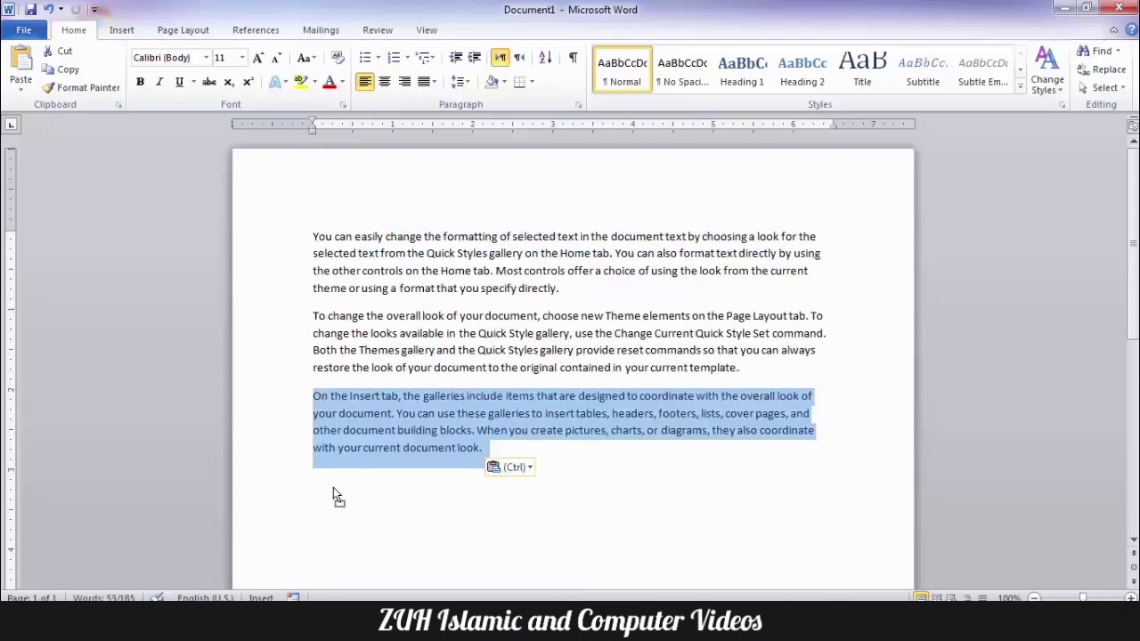
pyautogui.moveTo(567, 290); pyautogui.dragTo(312, 219)
pyautogui.moveTo(368, 252); pyautogui.dragTo(335, 528)
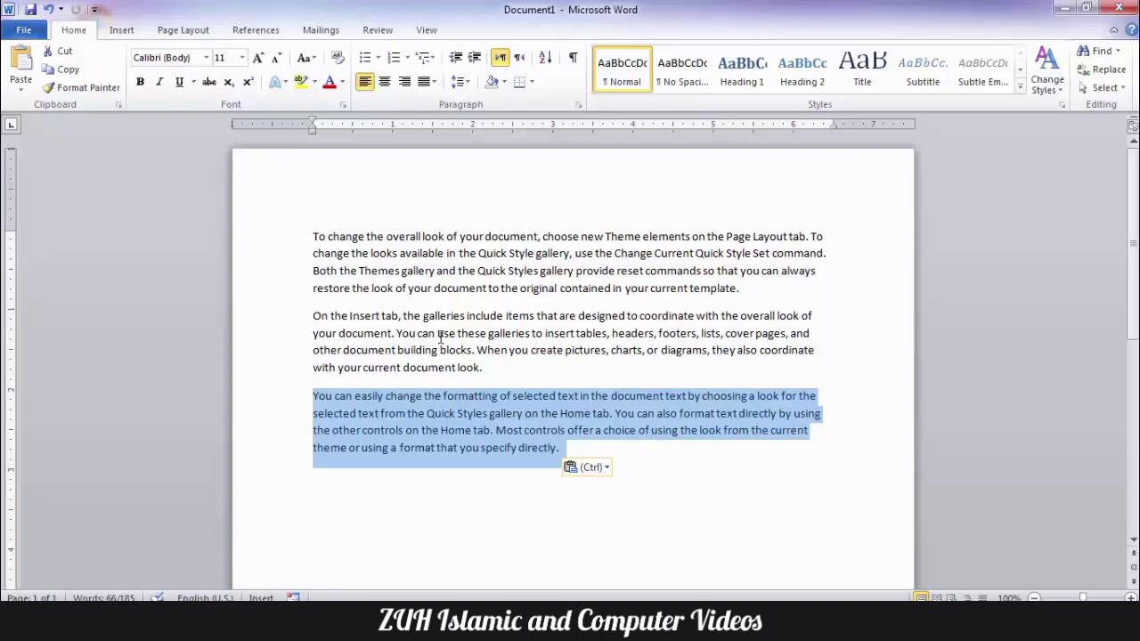
# Move the word "include" from the "On the Insert tab" paragraph to the empty line at the document's end.
pyautogui.doubleClick(483, 318)
pyautogui.moveTo(484, 321); pyautogui.dragTo(344, 504)
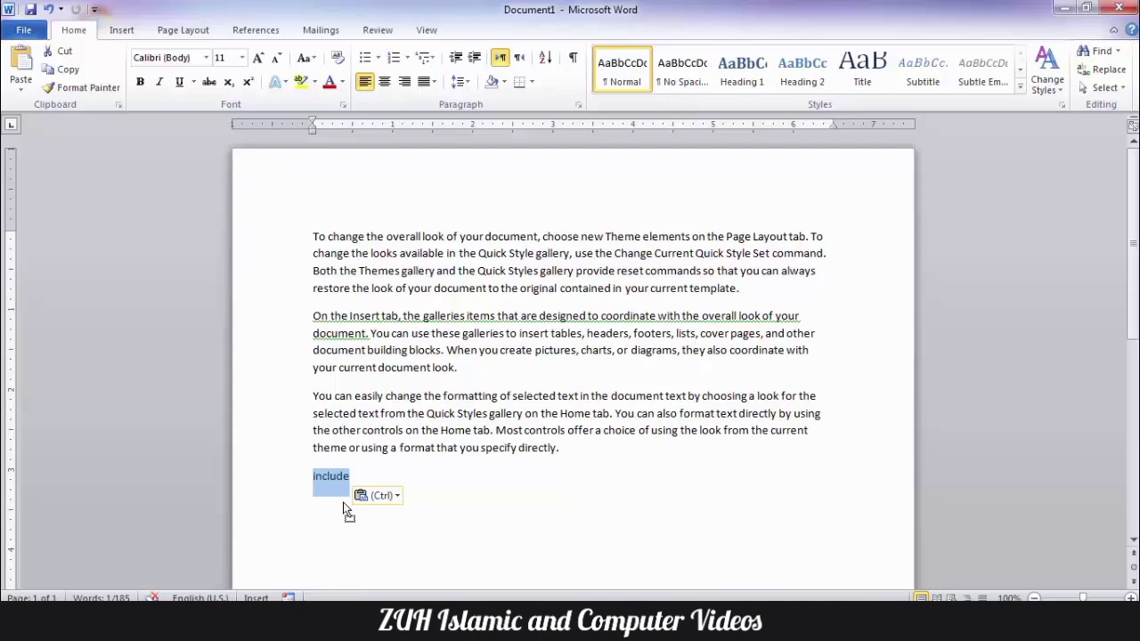
# Turn off "Allow text to be dragged and dropped" in the Advanced Word options and apply the change.
pyautogui.hotkey('alt', 't')
pyautogui.press('o')
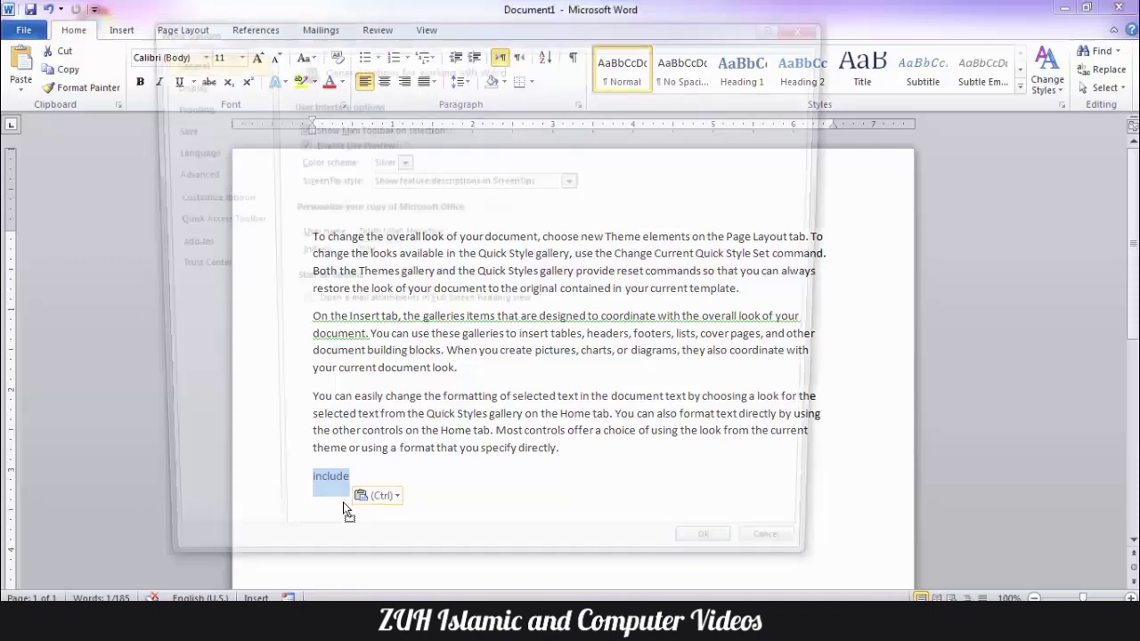
pyautogui.click(204, 177)
pyautogui.click(295, 159)
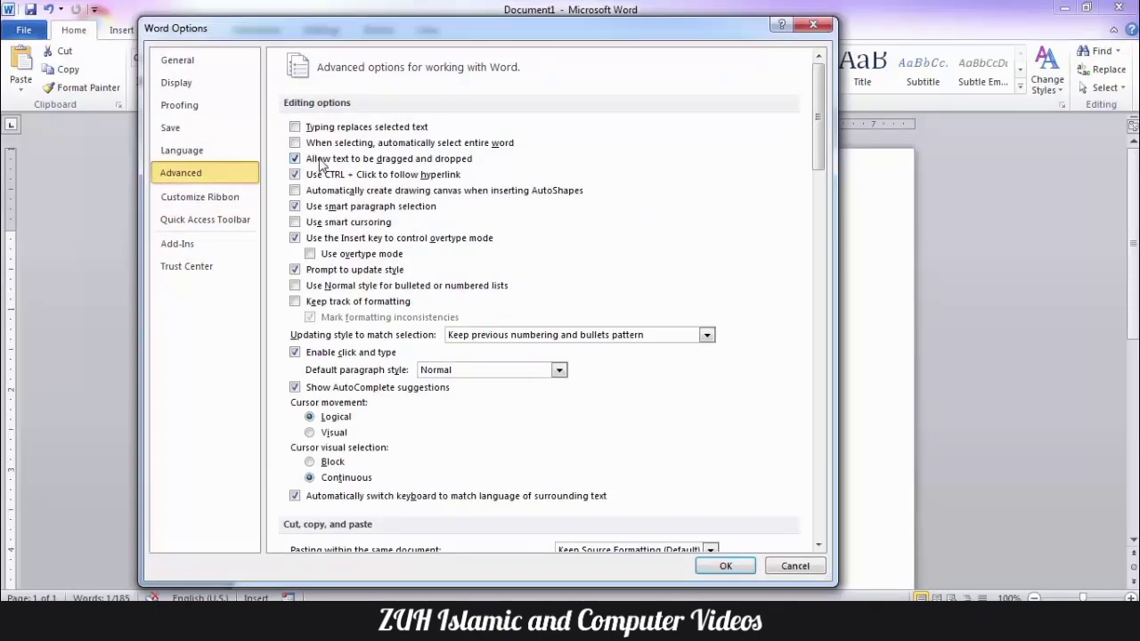
pyautogui.click(721, 564)
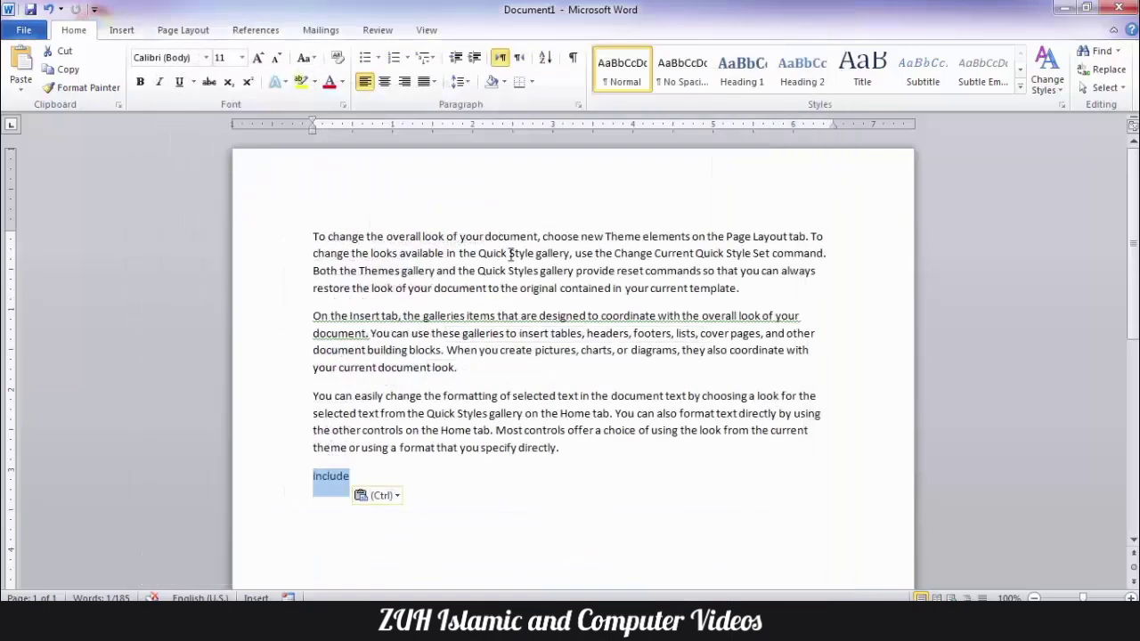
# Try to move a selected block of text spanning several paragraphs by dragging, and deselect it.
pyautogui.moveTo(454, 237); pyautogui.dragTo(399, 525)
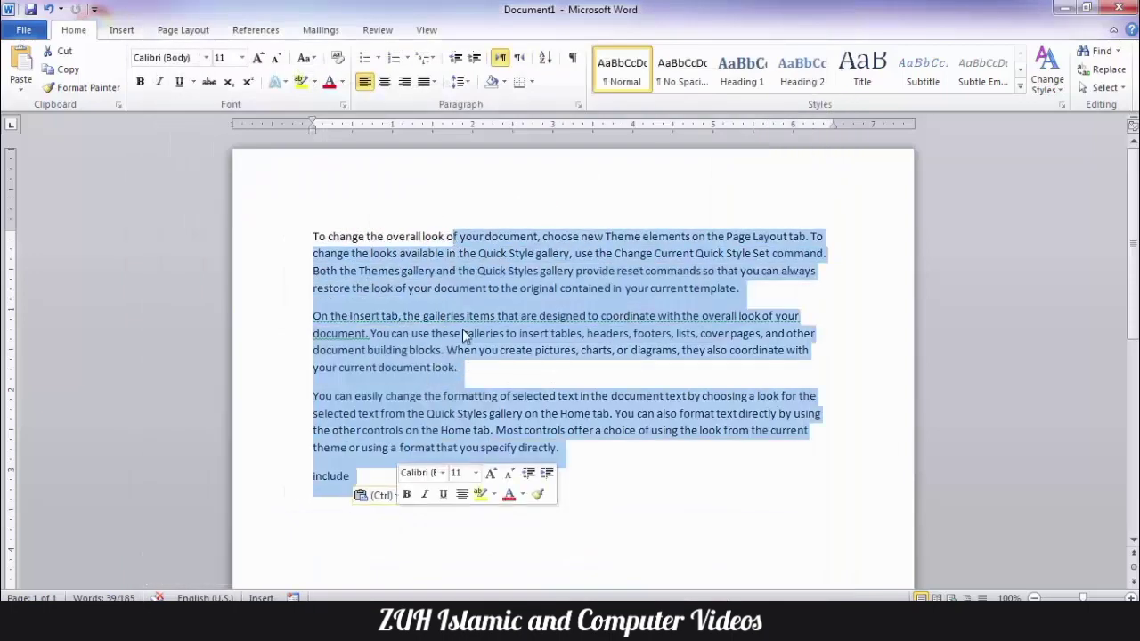
pyautogui.moveTo(478, 253); pyautogui.dragTo(469, 397)
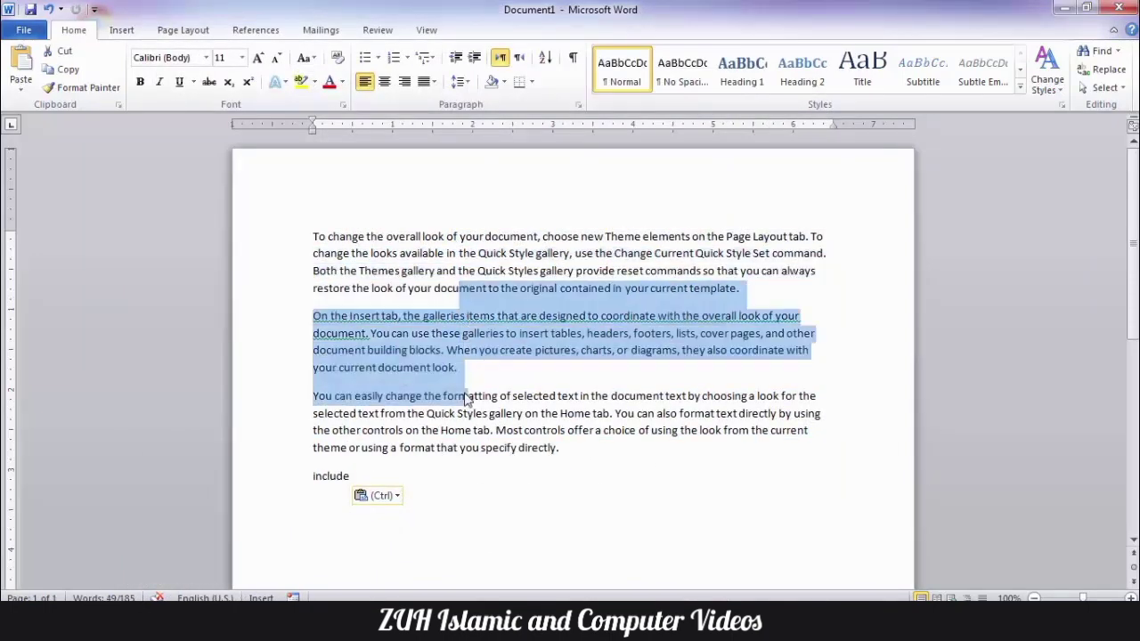
pyautogui.click(467, 398)
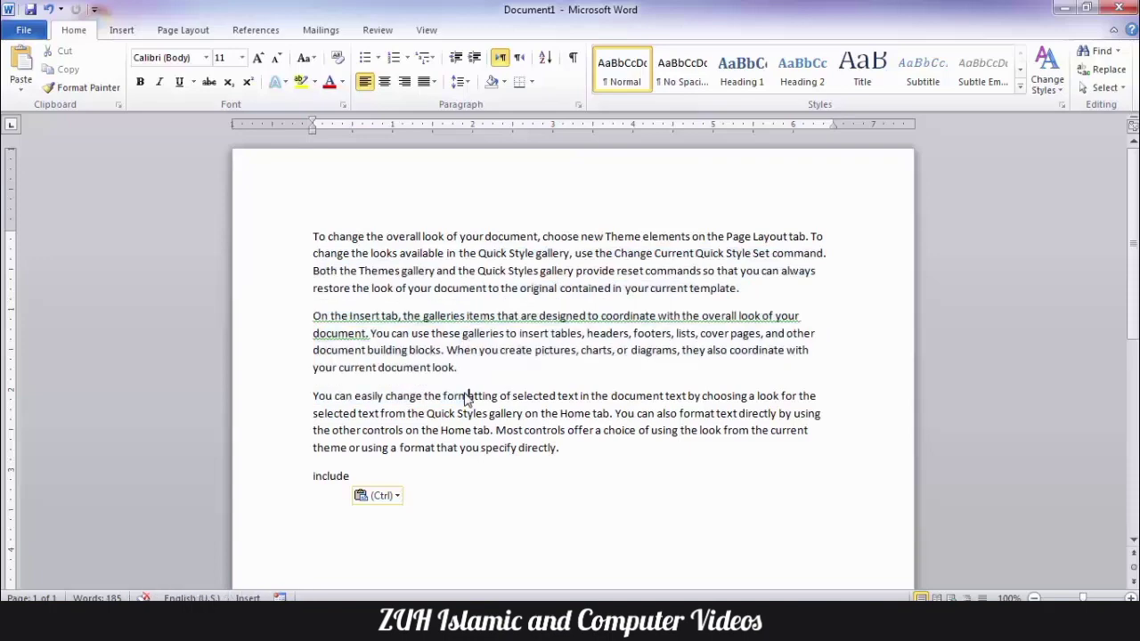
# Switch "Use CTRL + Click to follow hyperlink" off and back on in the Advanced Word options.
pyautogui.hotkey('alt', 'f')
pyautogui.press('t')
pyautogui.click(230, 171)
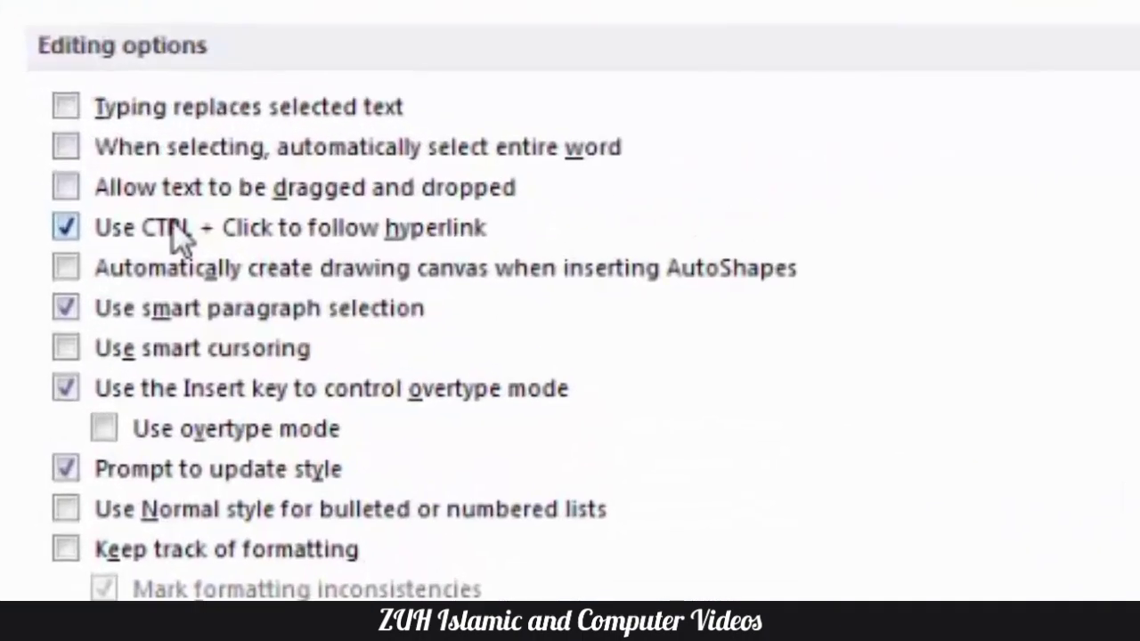
pyautogui.click(174, 225)
pyautogui.click(174, 225)
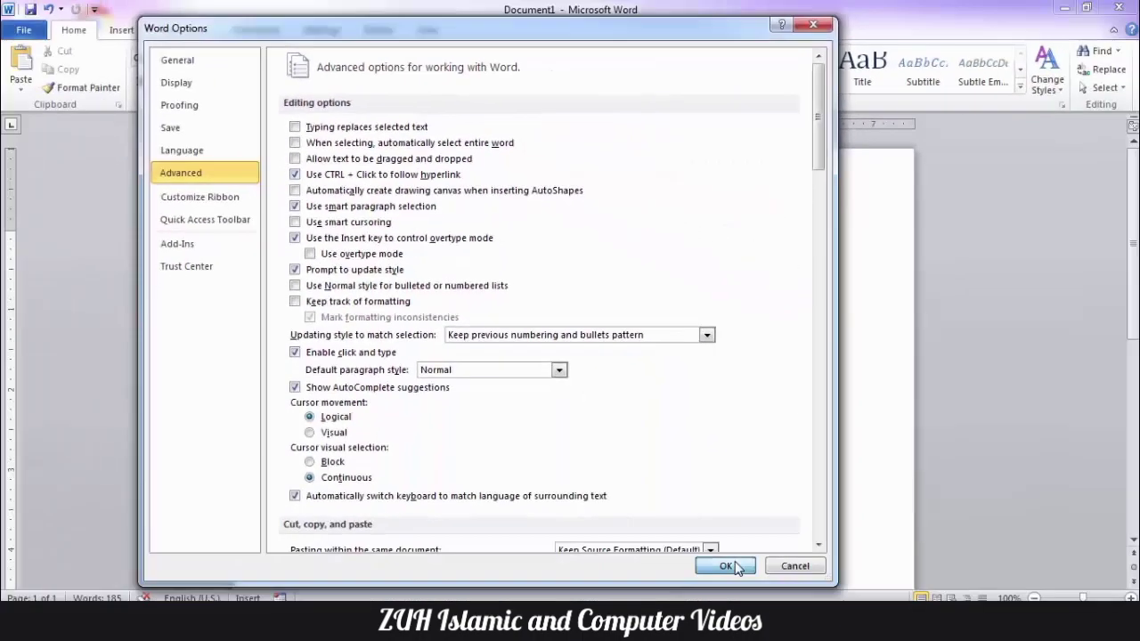
pyautogui.click(735, 567)
pyautogui.click(542, 374)
pyautogui.press('Return')
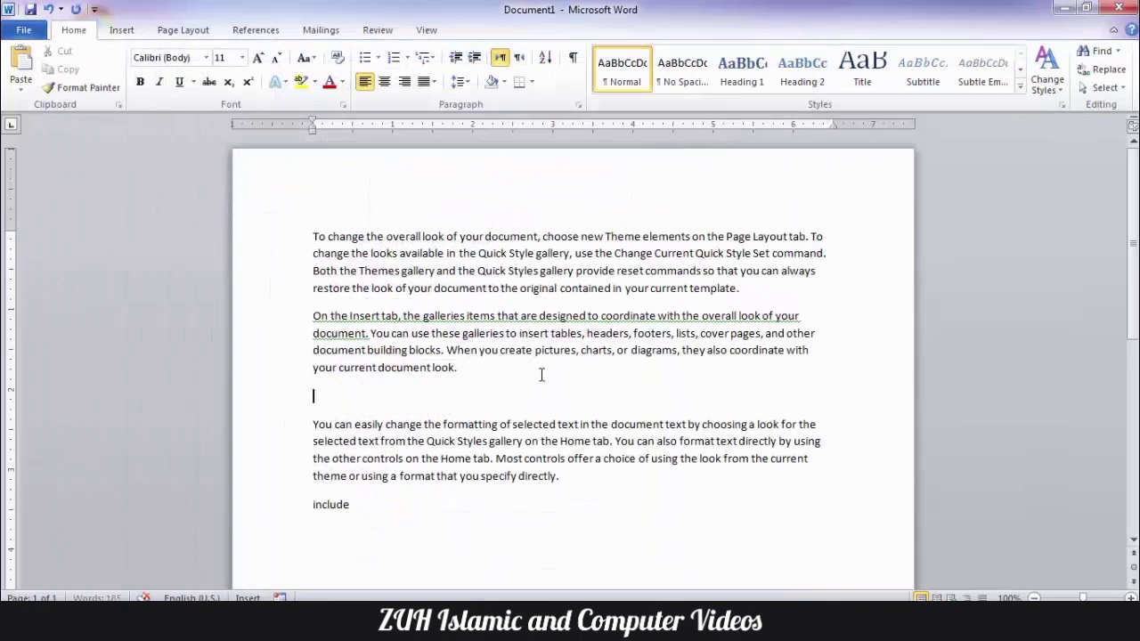
pyautogui.write('www.googel.com')
pyautogui.press('Return')
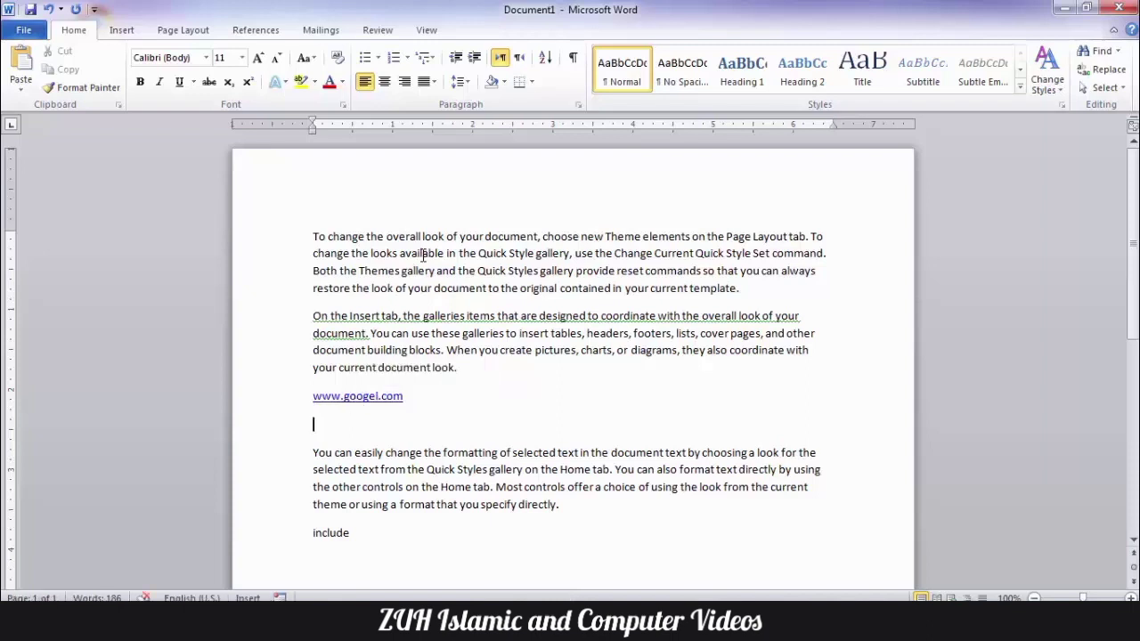
# Bookmark the word "overall" in the first paragraph under the name abc.
pyautogui.tripleClick(420, 253)
pyautogui.click(415, 236)
pyautogui.doubleClick(414, 238)
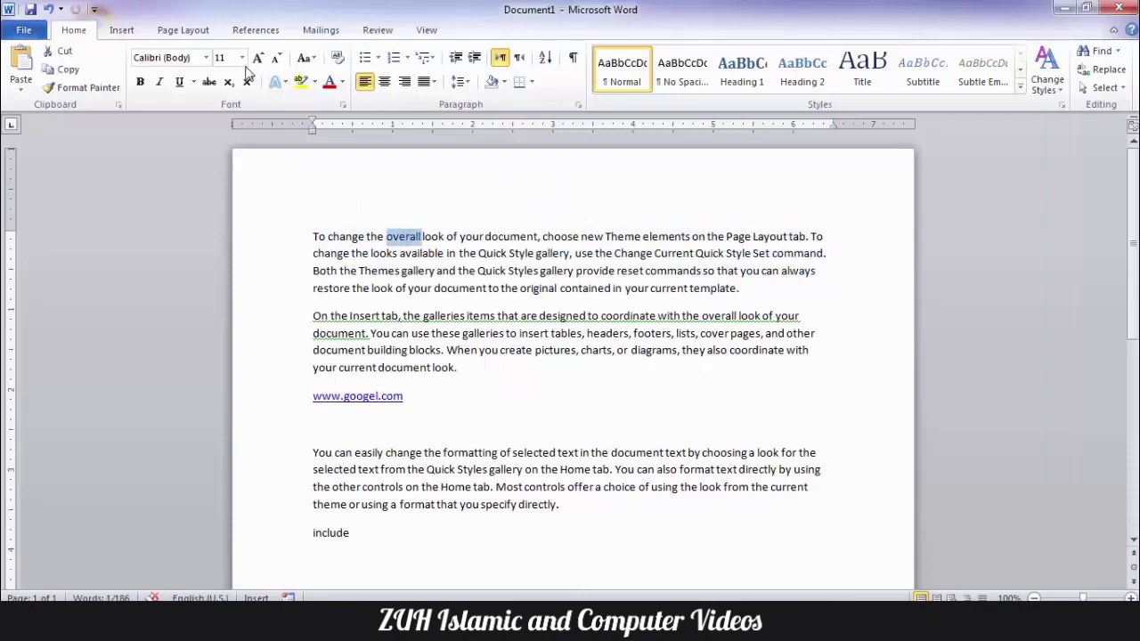
pyautogui.click(475, 92)
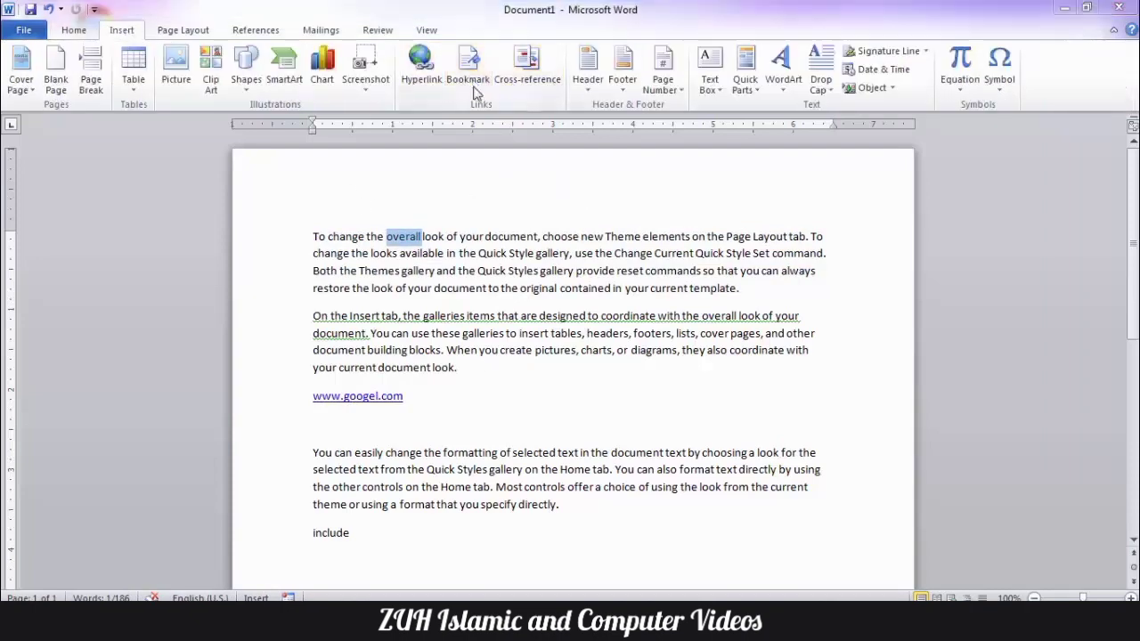
pyautogui.write('R')
pyautogui.press('BackSpace')
pyautogui.write('abc')
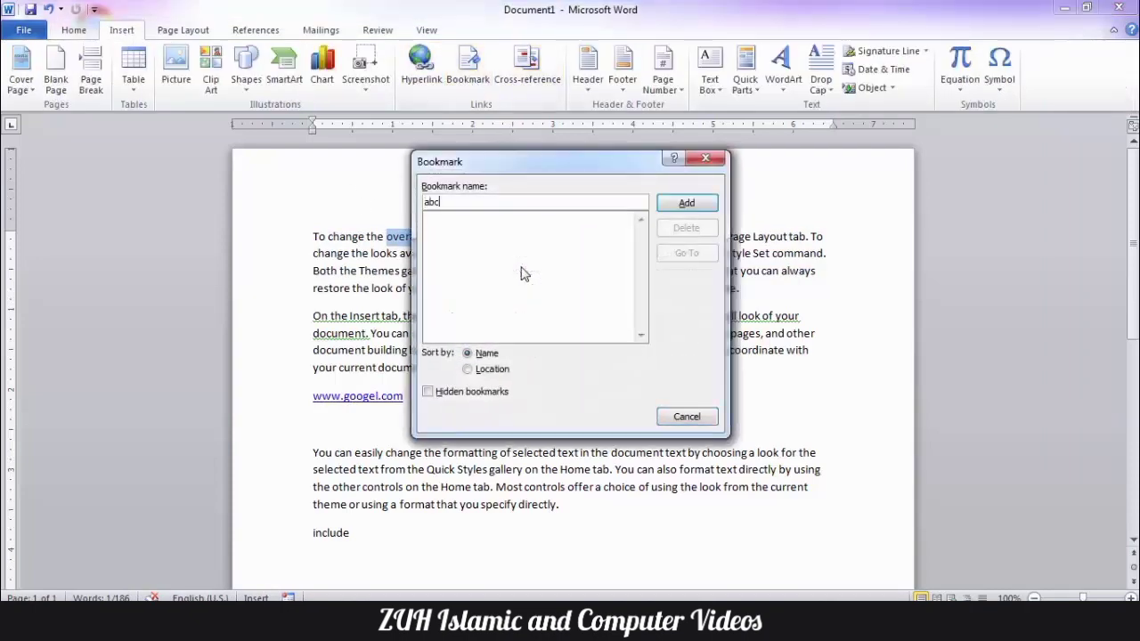
pyautogui.press('Return')
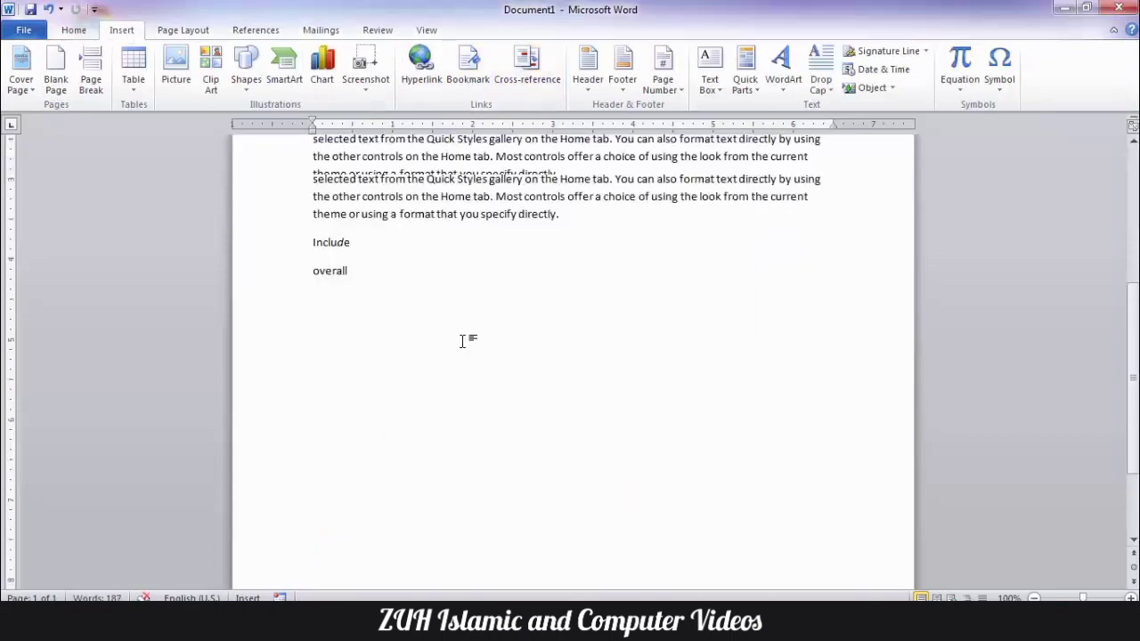
# Turn off "Use CTRL + Click to follow hyperlink" and follow the "overall" link at the document's end directly.
pyautogui.scroll(4, 462, 341)
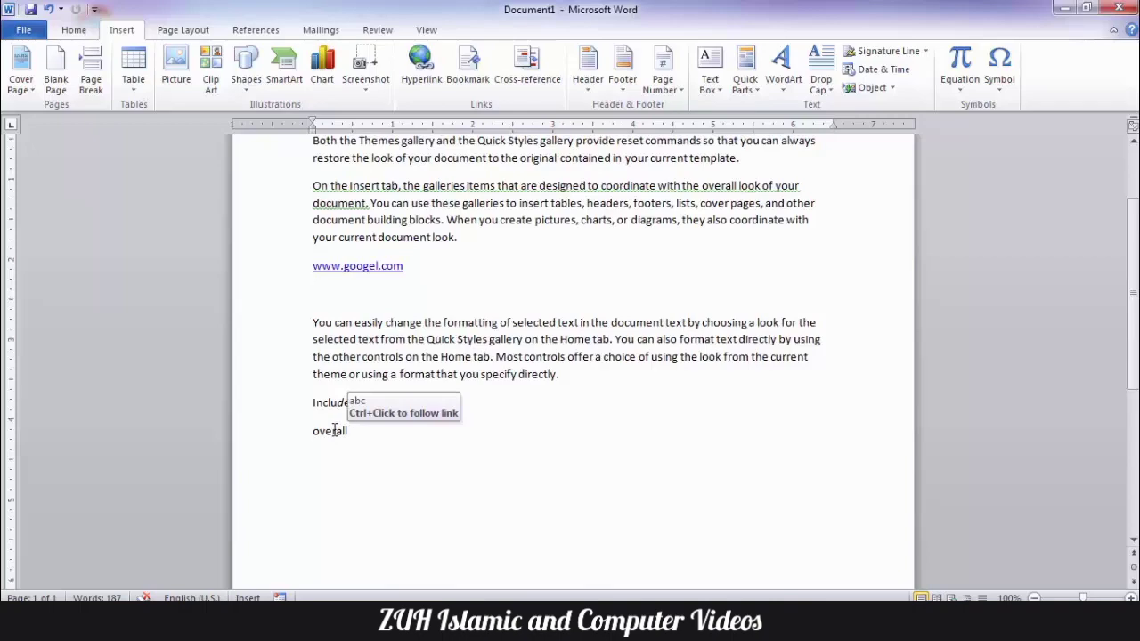
pyautogui.hotkey('alt', 't')
pyautogui.press('o')
pyautogui.click(201, 175)
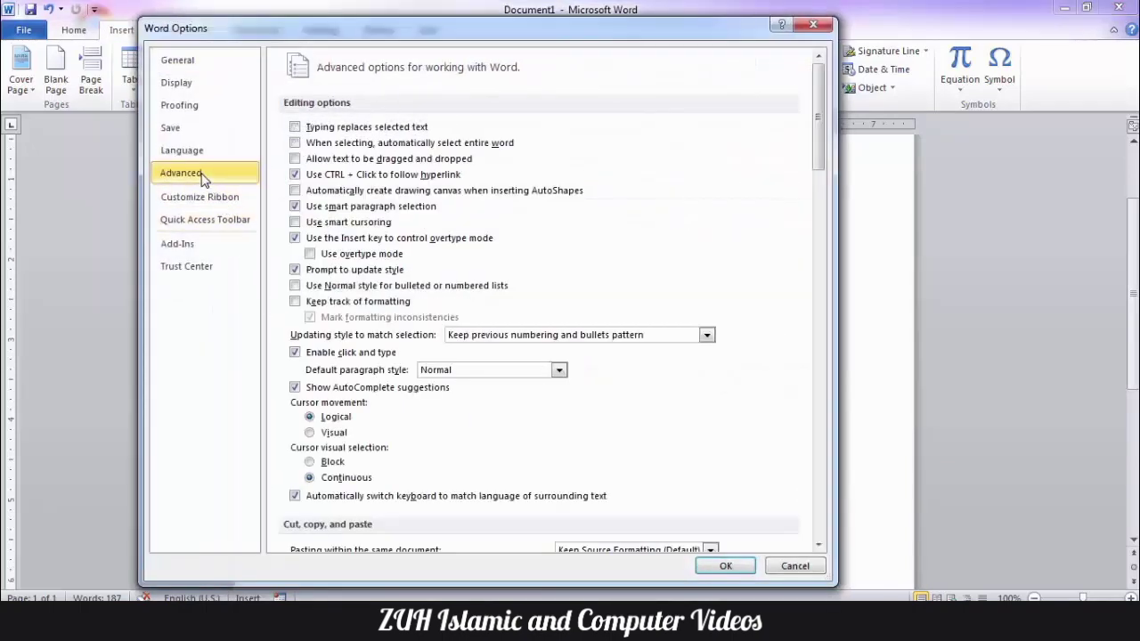
pyautogui.click(352, 176)
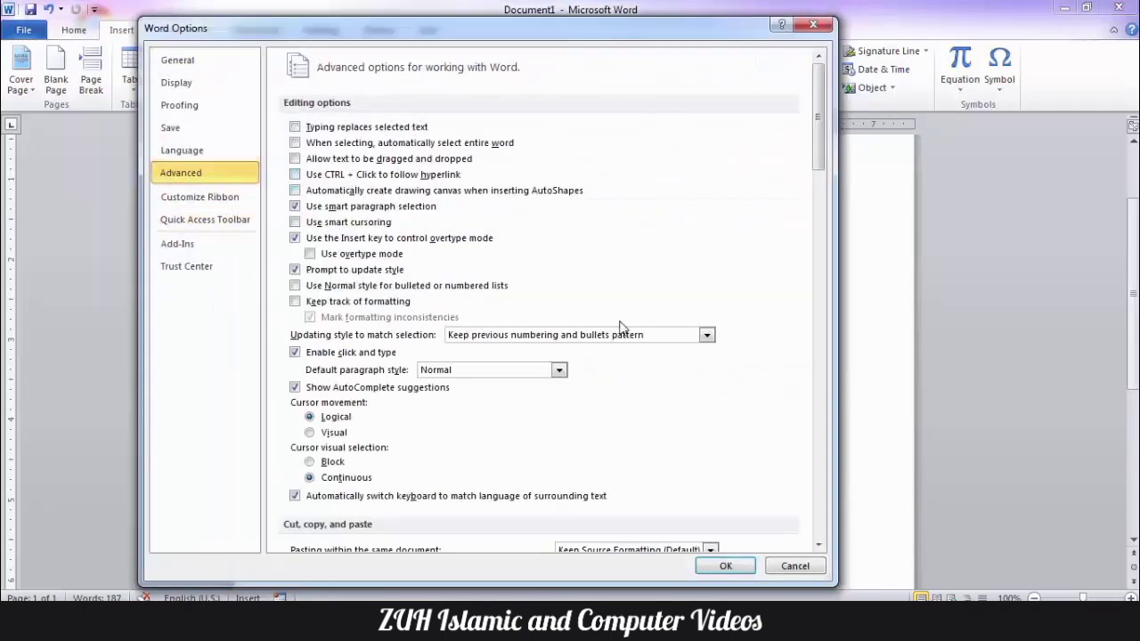
pyautogui.click(723, 566)
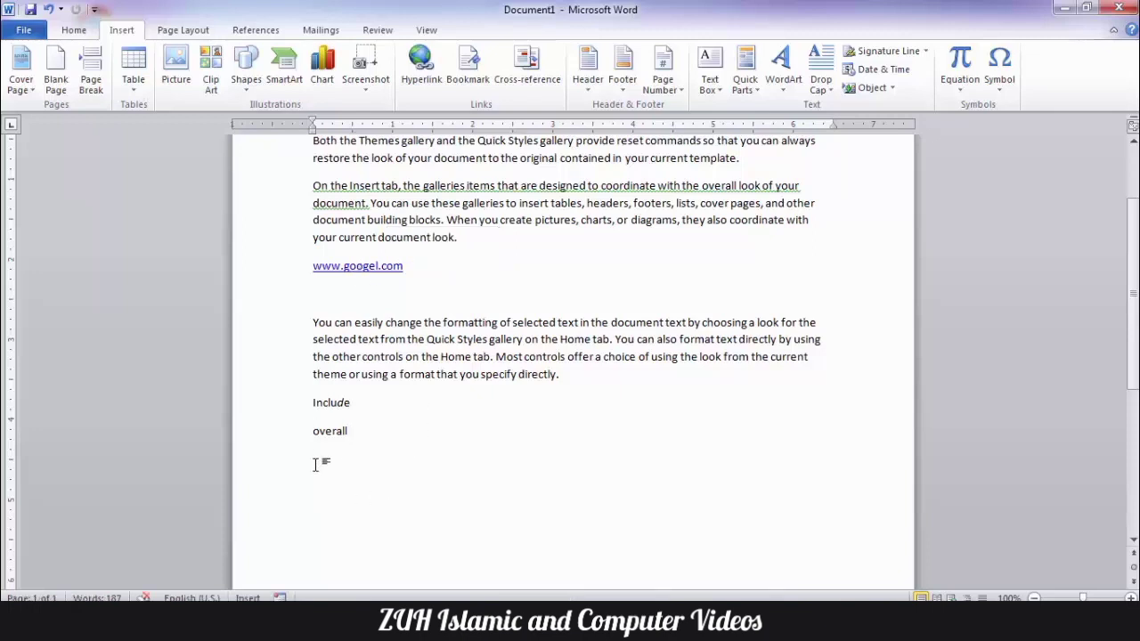
pyautogui.moveTo(327, 436)
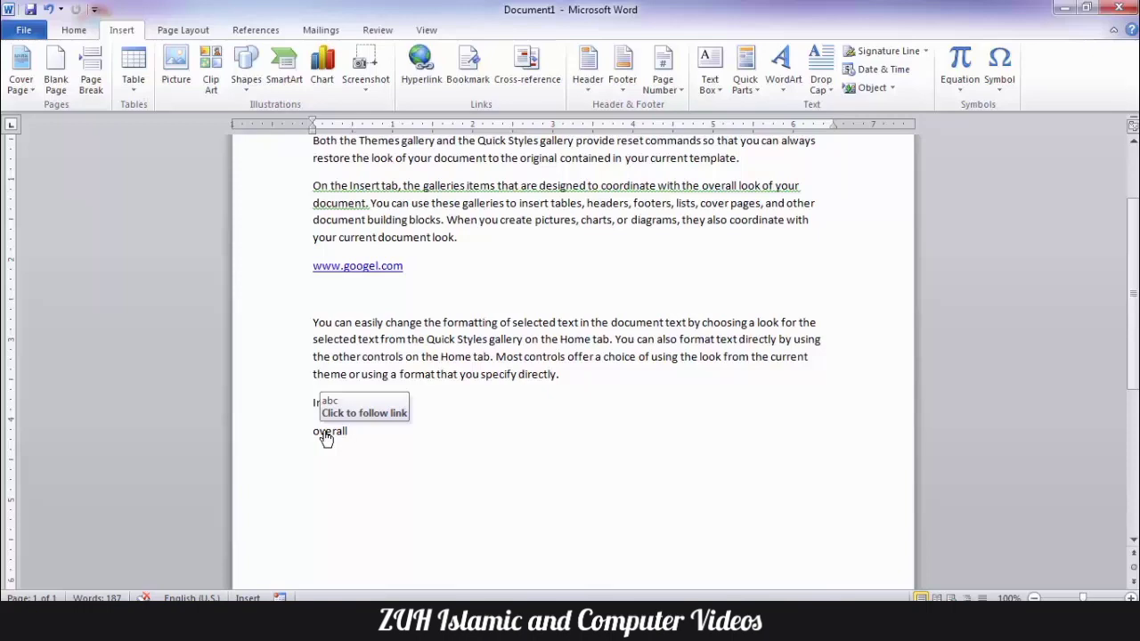
pyautogui.click(327, 436)
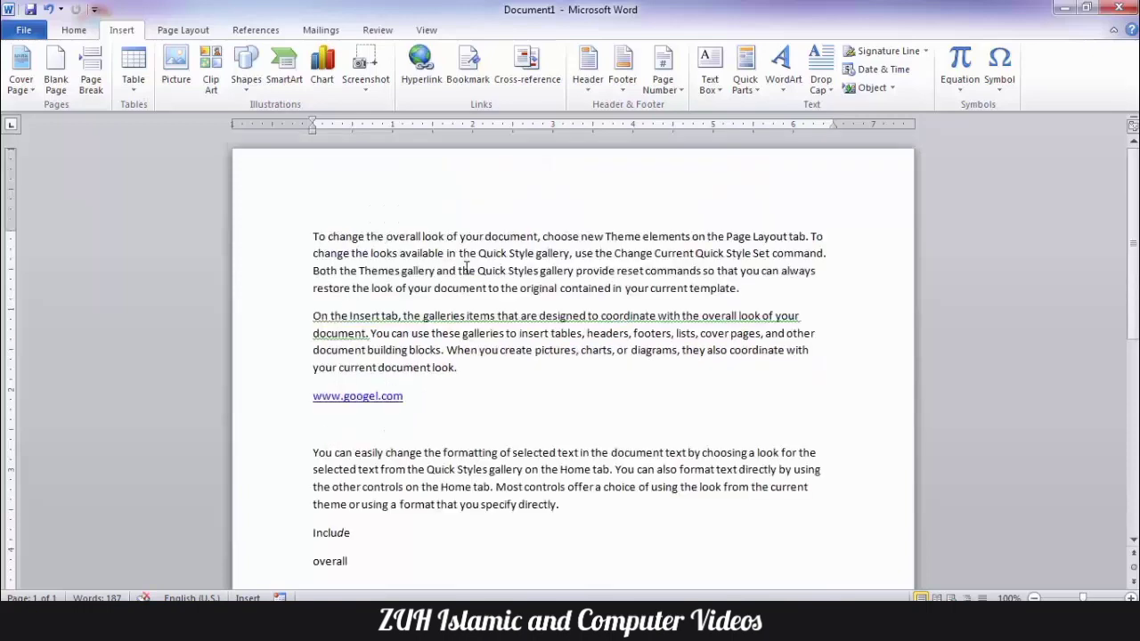
# Turn on "Use CTRL + Click to follow hyperlink" and "Automatically create drawing canvas when inserting AutoShapes" in the Advanced Word options.
pyautogui.hotkey('alt', 'f')
pyautogui.press('t')
pyautogui.click(225, 174)
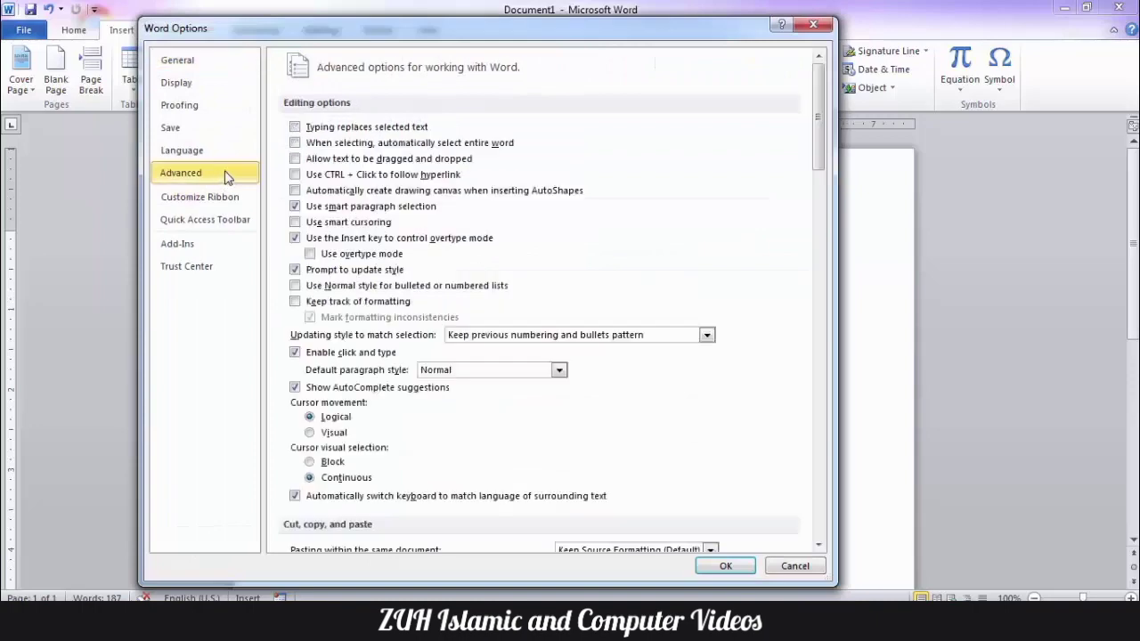
pyautogui.click(327, 179)
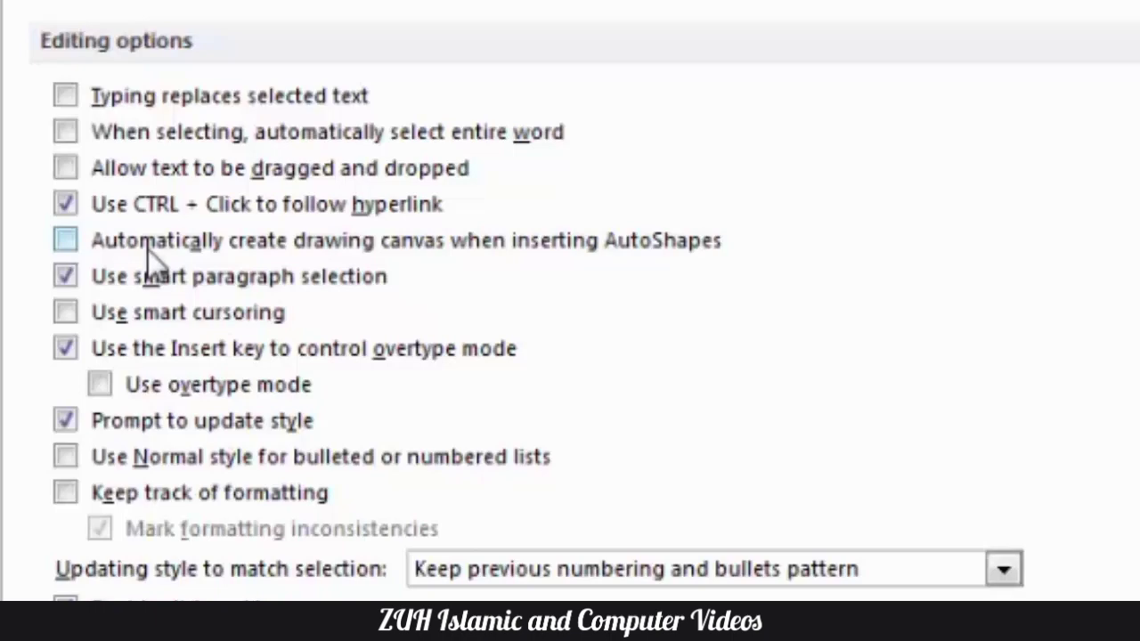
pyautogui.click(148, 250)
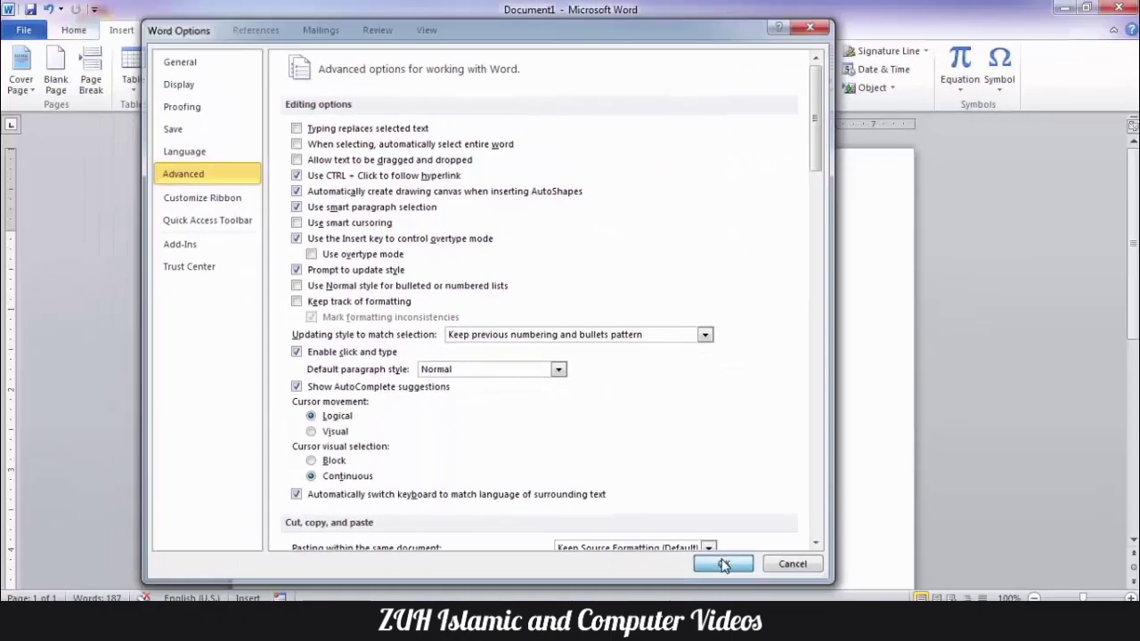
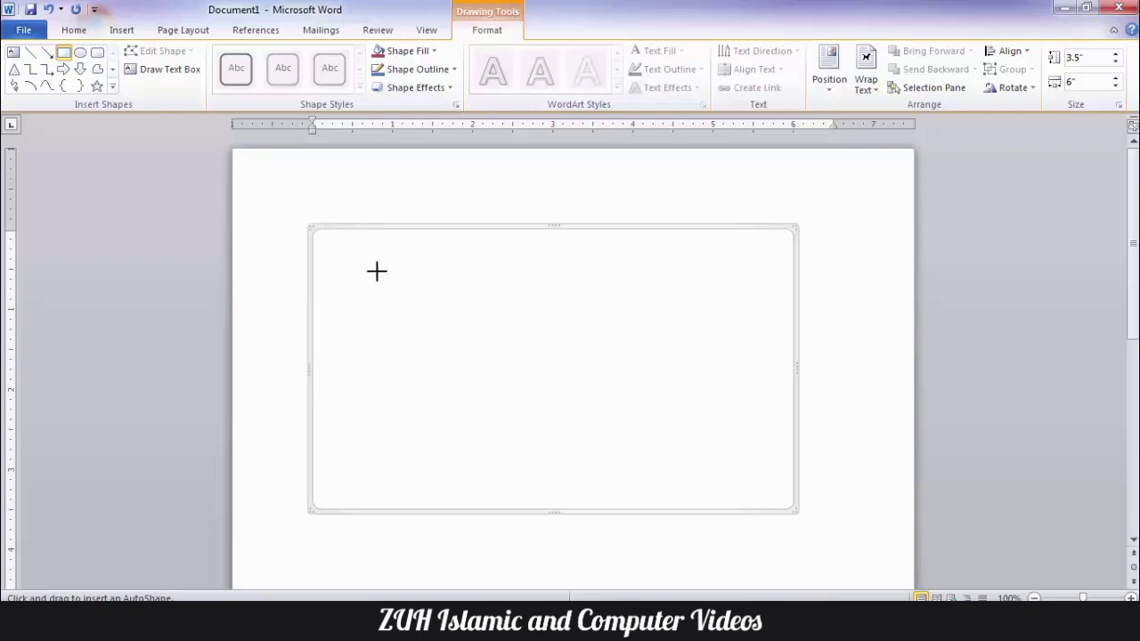
# Draw a rectangle about 1.16" wide and 0.83" high in the canvas, and a right arrow about 1.42" by 0.93" diagonally below it.
pyautogui.moveTo(342, 242); pyautogui.dragTo(435, 310)
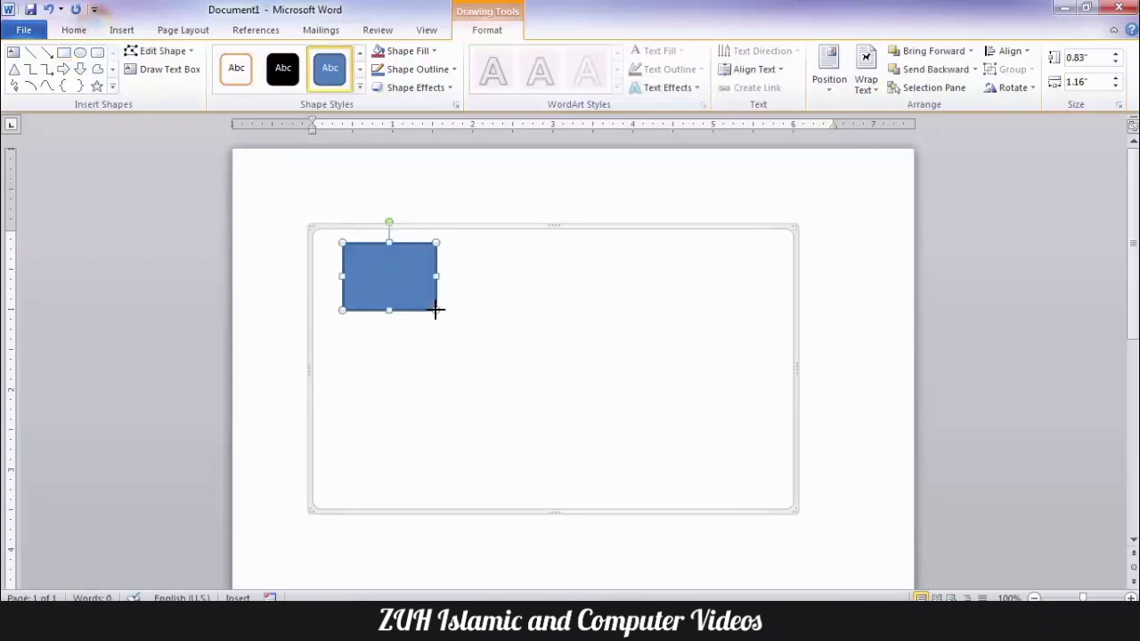
pyautogui.click(63, 69)
pyautogui.moveTo(575, 369); pyautogui.dragTo(691, 443)
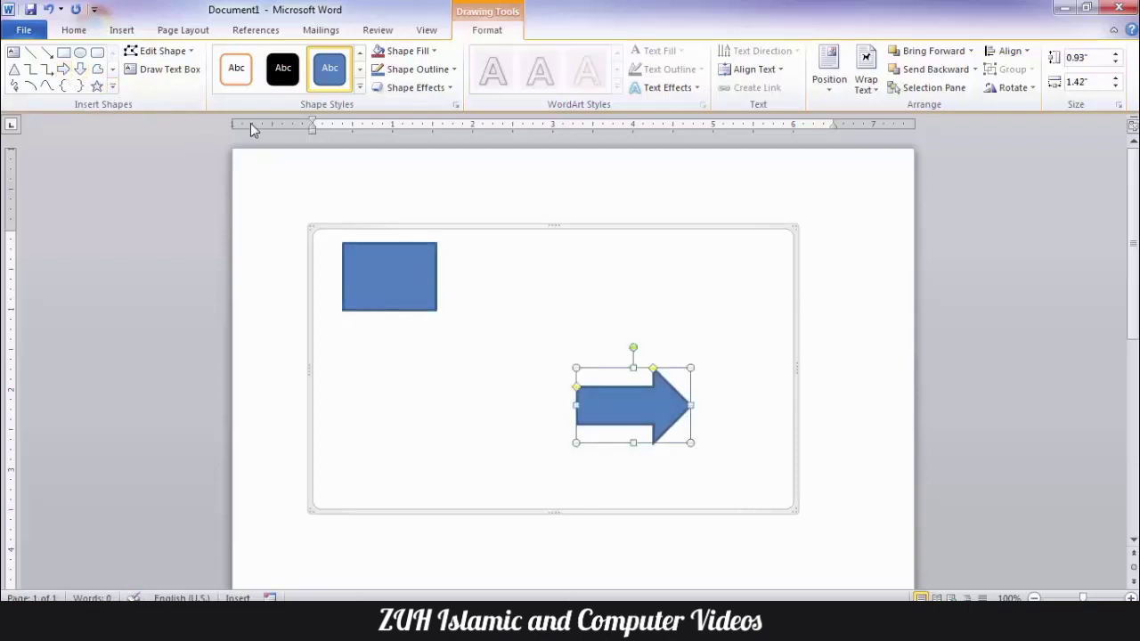
# Join the rectangle's right side to the tail of the arrow with an elbow connector.
pyautogui.click(30, 69)
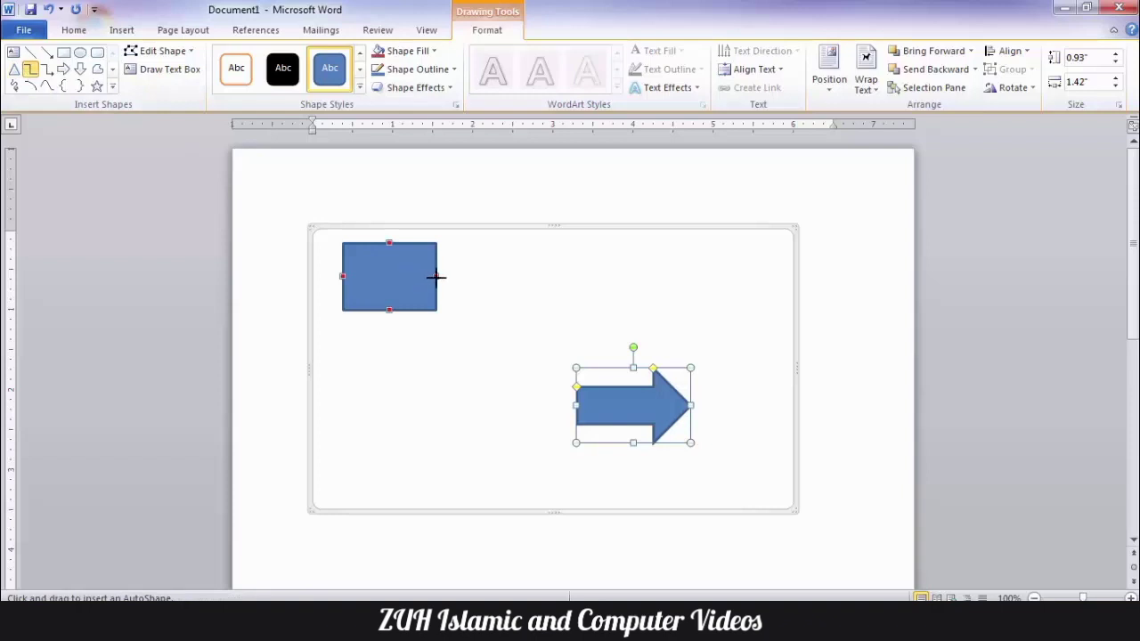
pyautogui.moveTo(437, 276); pyautogui.dragTo(527, 405)
pyautogui.hotkey('ctrl', 'z')
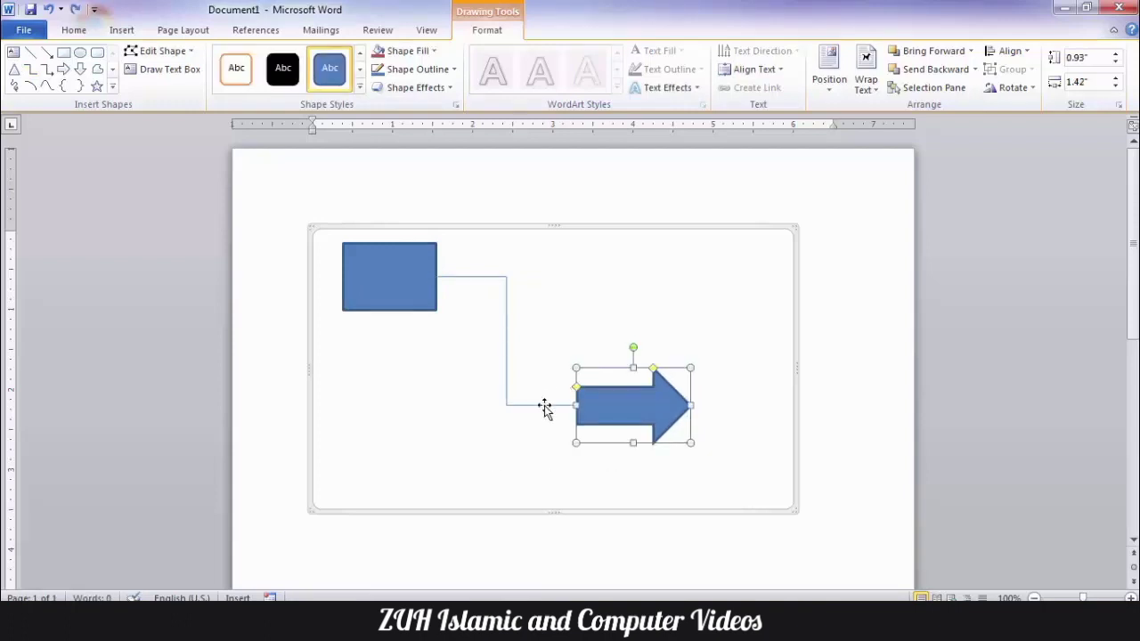
# Move the arrow and rectangle closer together within the canvas, and reroute the connector between them.
pyautogui.click(574, 405)
pyautogui.moveTo(575, 406); pyautogui.dragTo(529, 415)
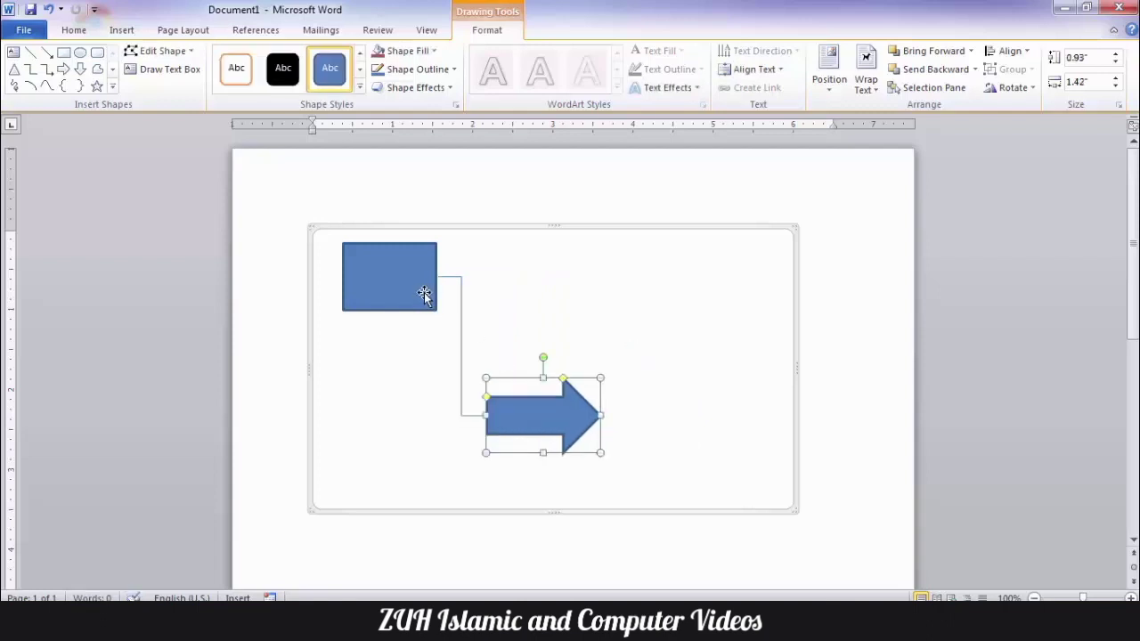
pyautogui.moveTo(424, 292); pyautogui.dragTo(566, 326)
pyautogui.moveTo(564, 416); pyautogui.dragTo(571, 441)
pyautogui.moveTo(552, 320); pyautogui.dragTo(472, 322)
pyautogui.click(166, 54)
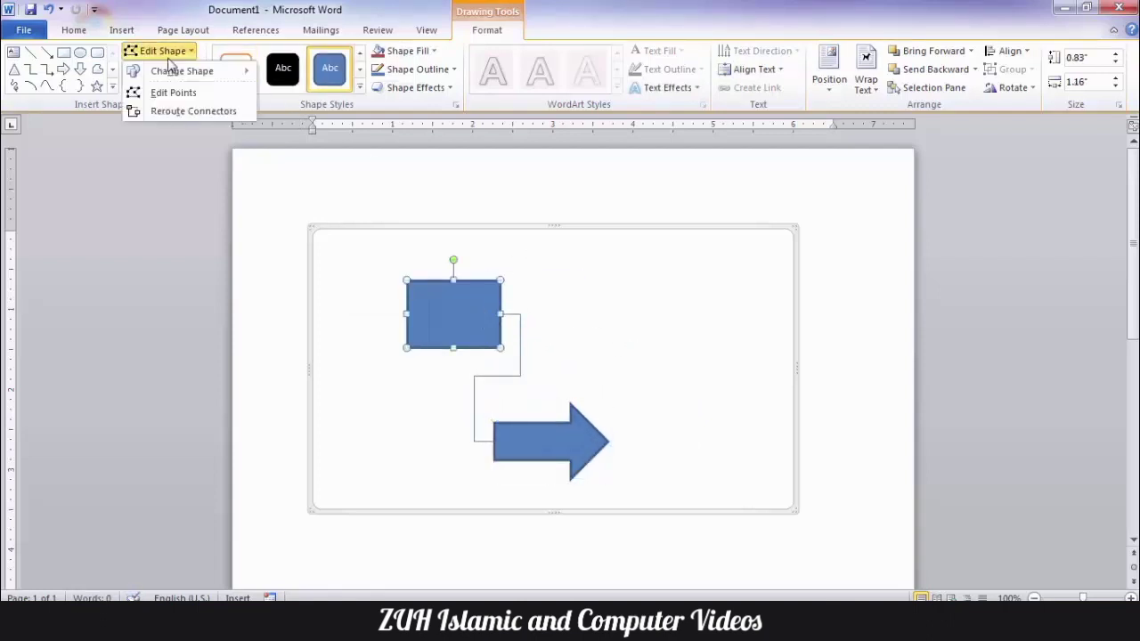
pyautogui.click(186, 111)
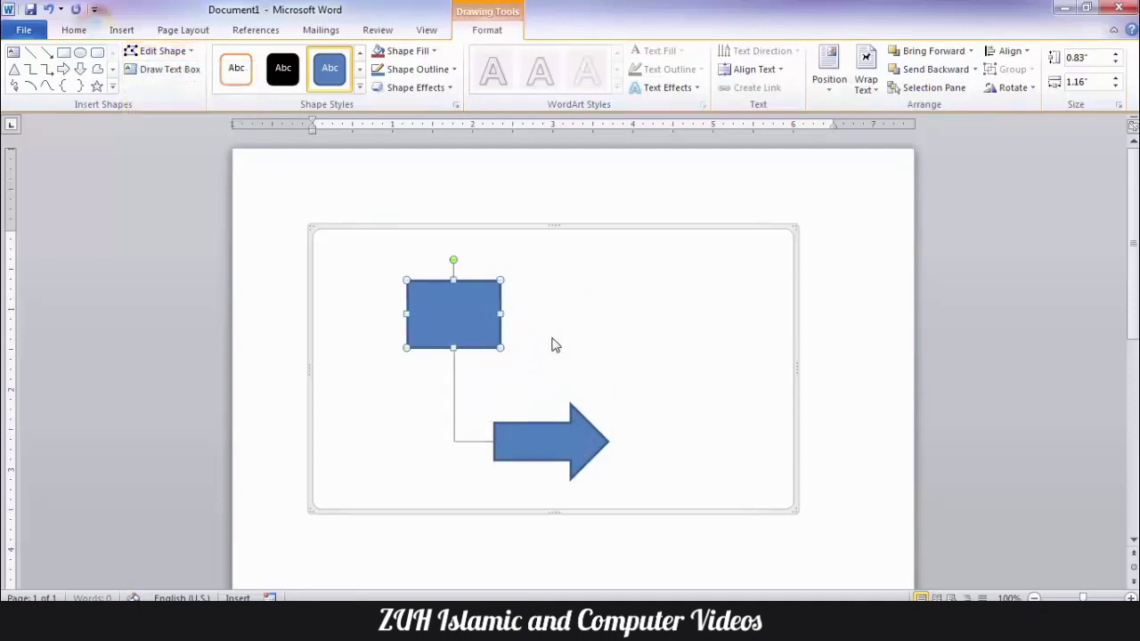
# Delete the drawing canvas together with its shapes.
pyautogui.click(623, 227)
pyautogui.press('Delete')
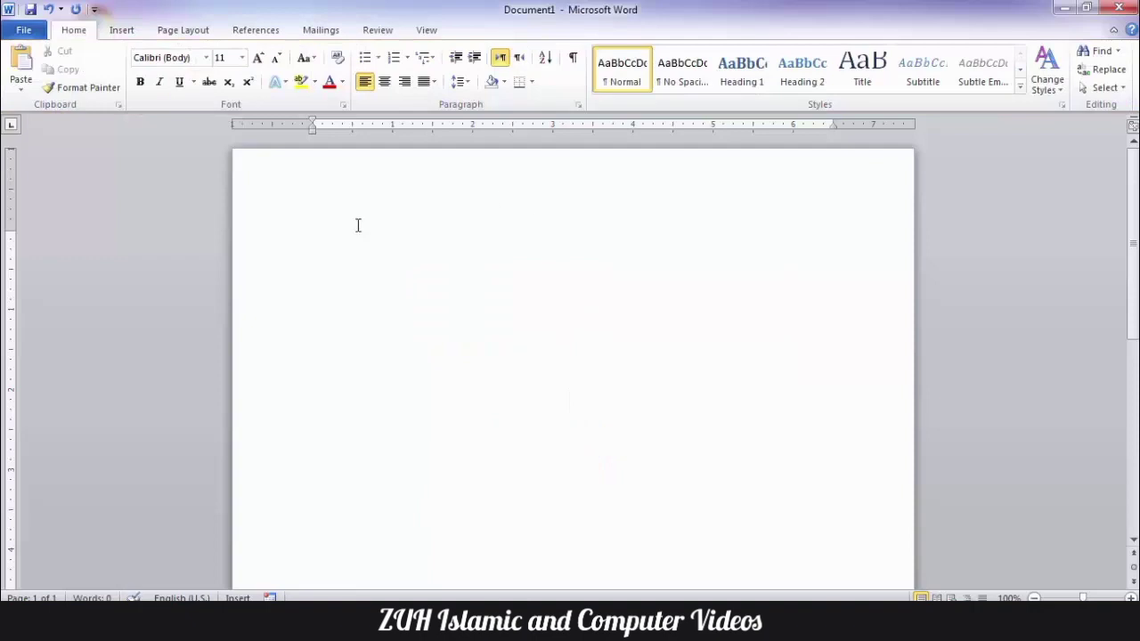
# Insert a new, empty drawing canvas manually and delete it again.
pyautogui.click(122, 30)
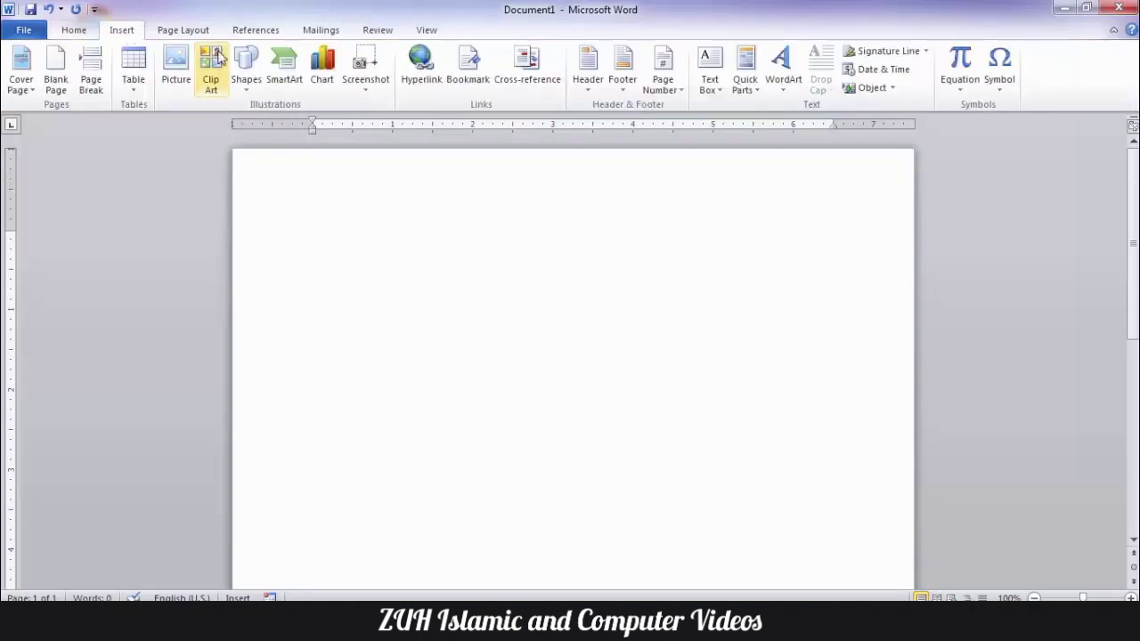
pyautogui.click(250, 84)
pyautogui.click(298, 561)
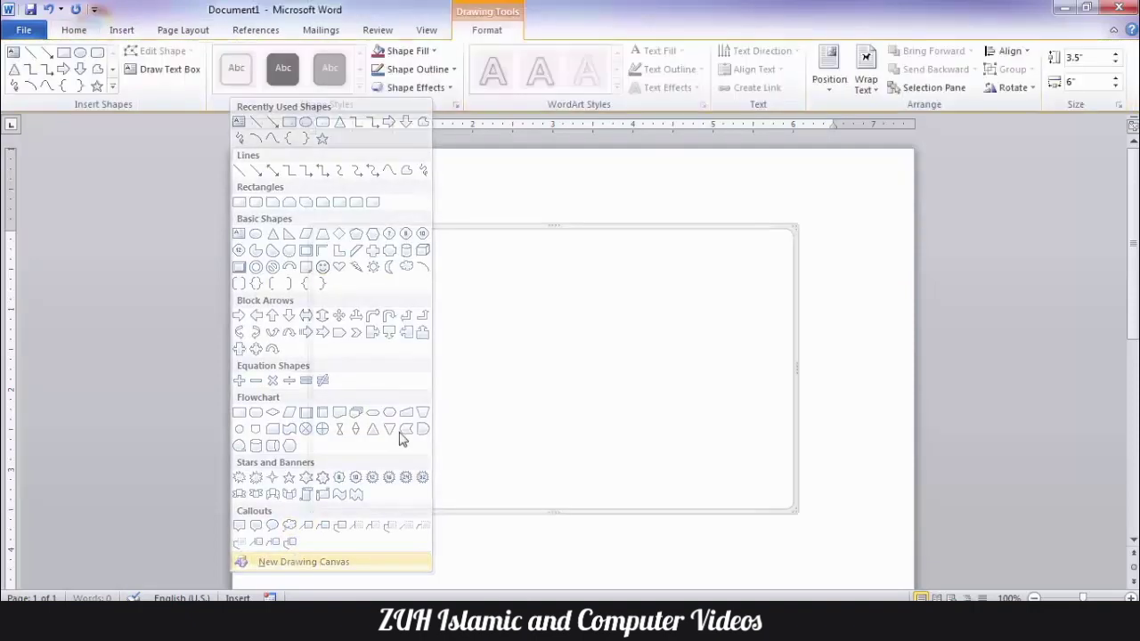
pyautogui.press('Delete')
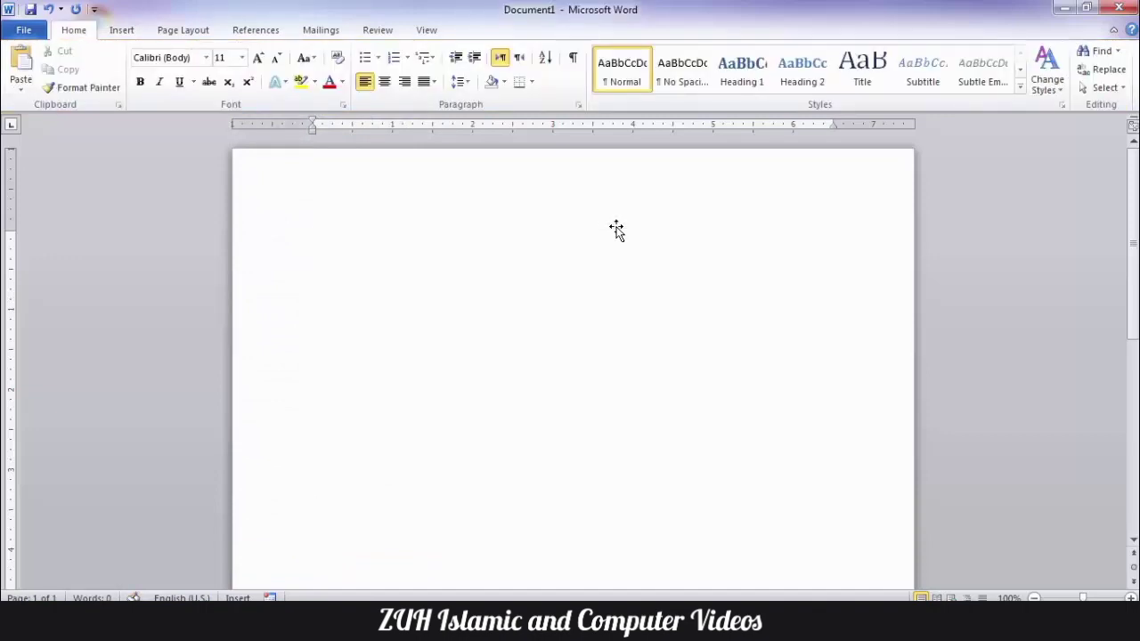
# Turn off automatic creation of a drawing canvas when inserting AutoShapes in the Advanced editing options.
pyautogui.press('alt')
pyautogui.press('t')
pyautogui.press('o')
pyautogui.click(229, 177)
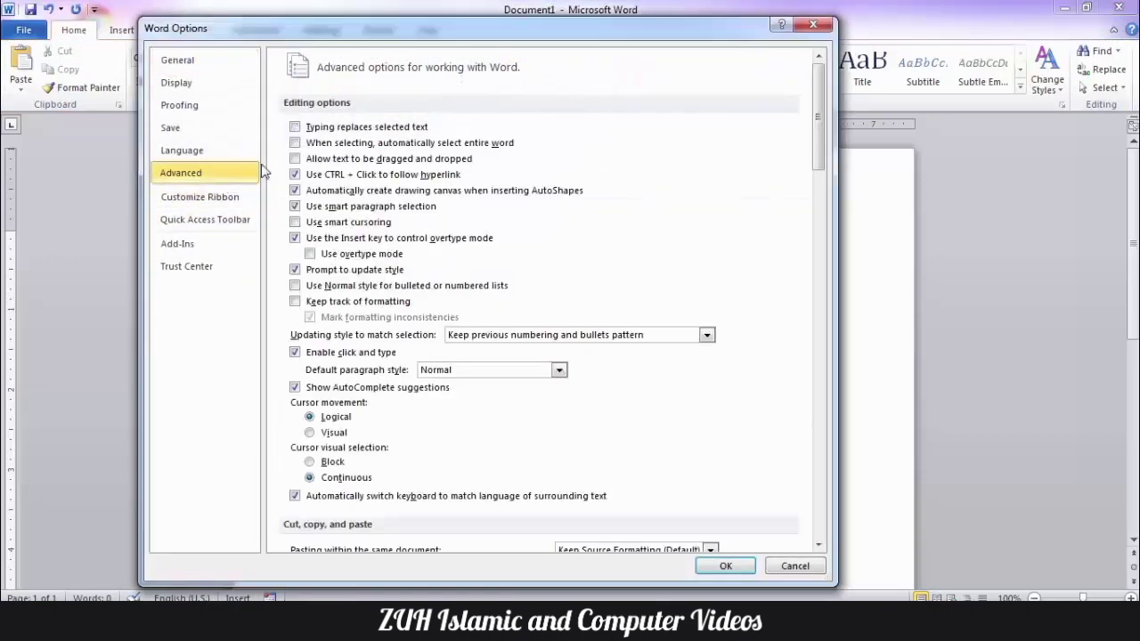
pyautogui.click(347, 190)
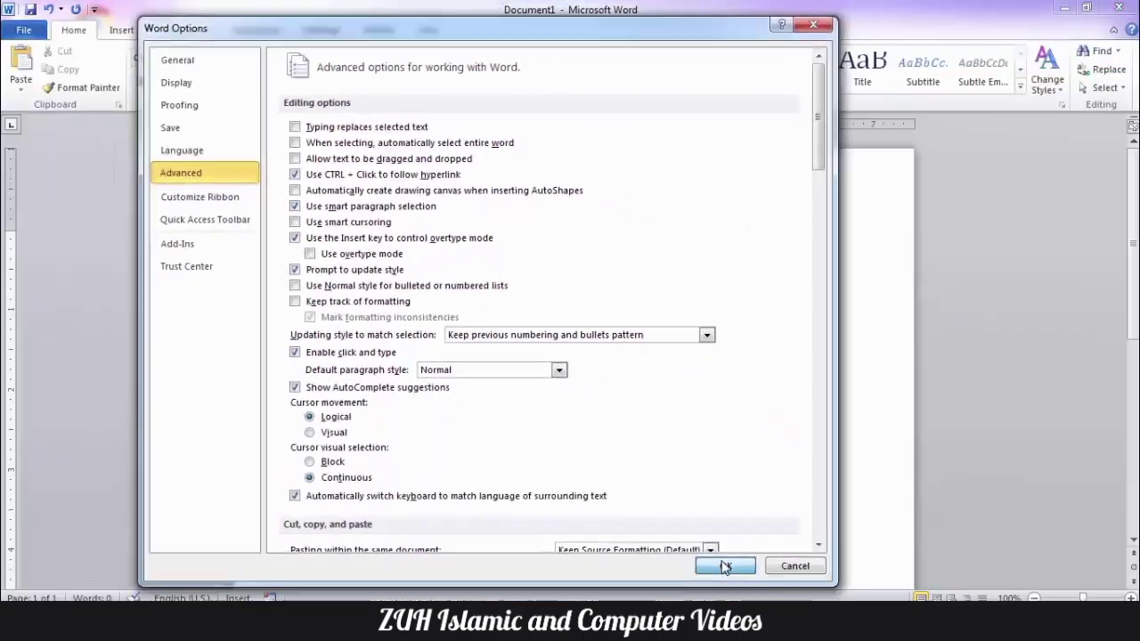
pyautogui.click(725, 567)
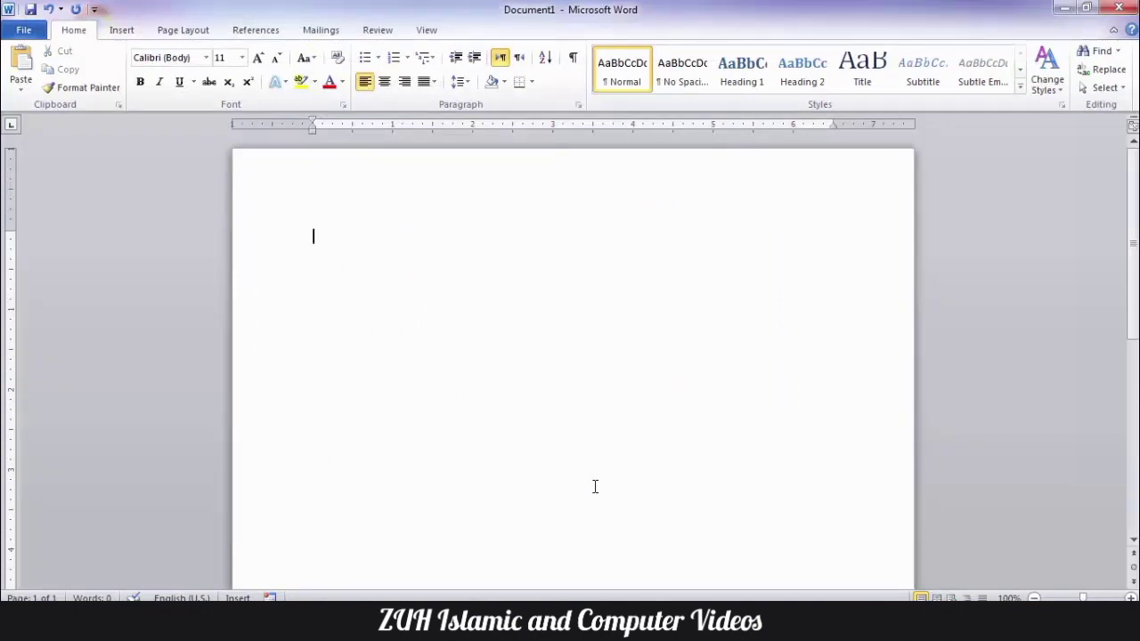
# Generate sample paragraphs with =rand() in the empty document and show the formatting marks.
pyautogui.write('=rand()')
pyautogui.press('Return')
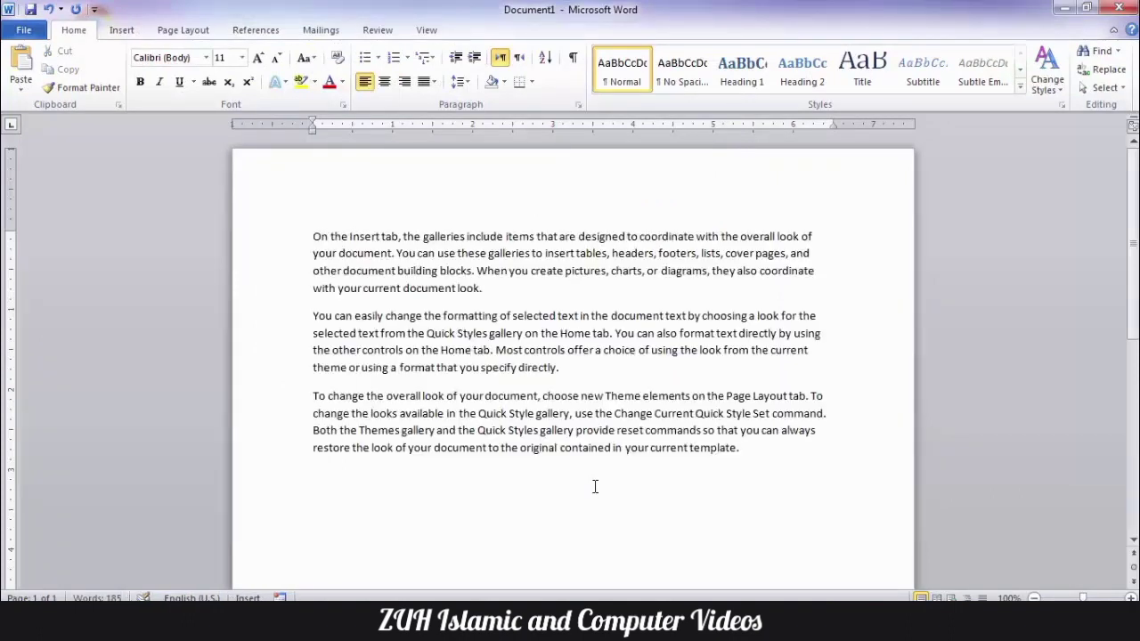
pyautogui.click(575, 57)
# Test smart paragraph selection by selecting the first paragraph's text from its end back to its start, and clear the selection.
pyautogui.moveTo(471, 288); pyautogui.dragTo(316, 236)
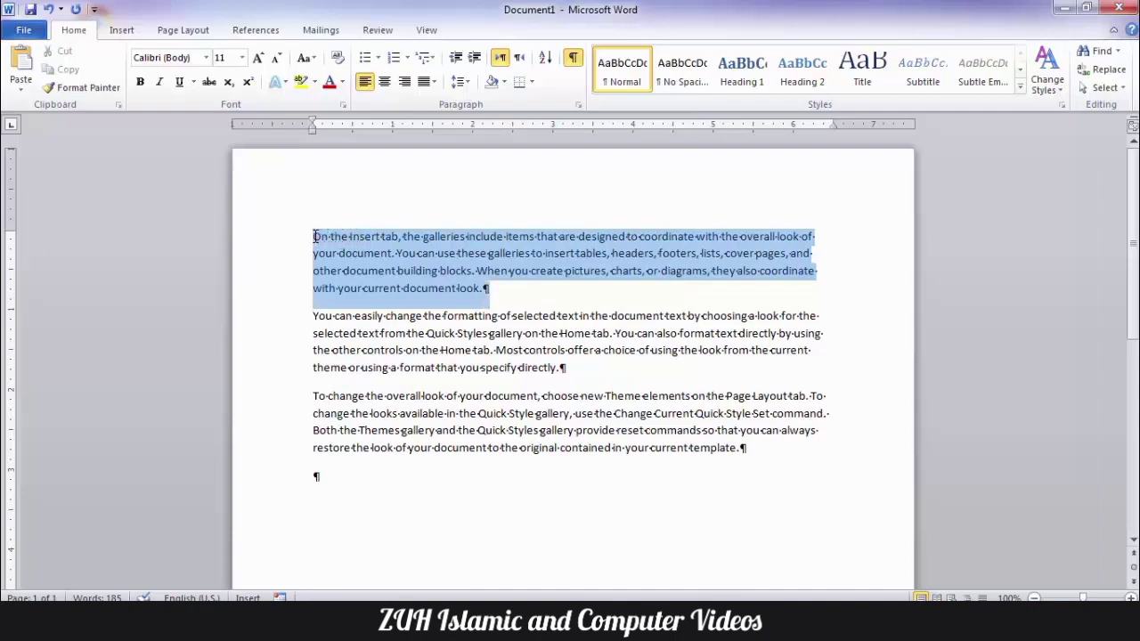
pyautogui.moveTo(316, 236); pyautogui.dragTo(315, 237)
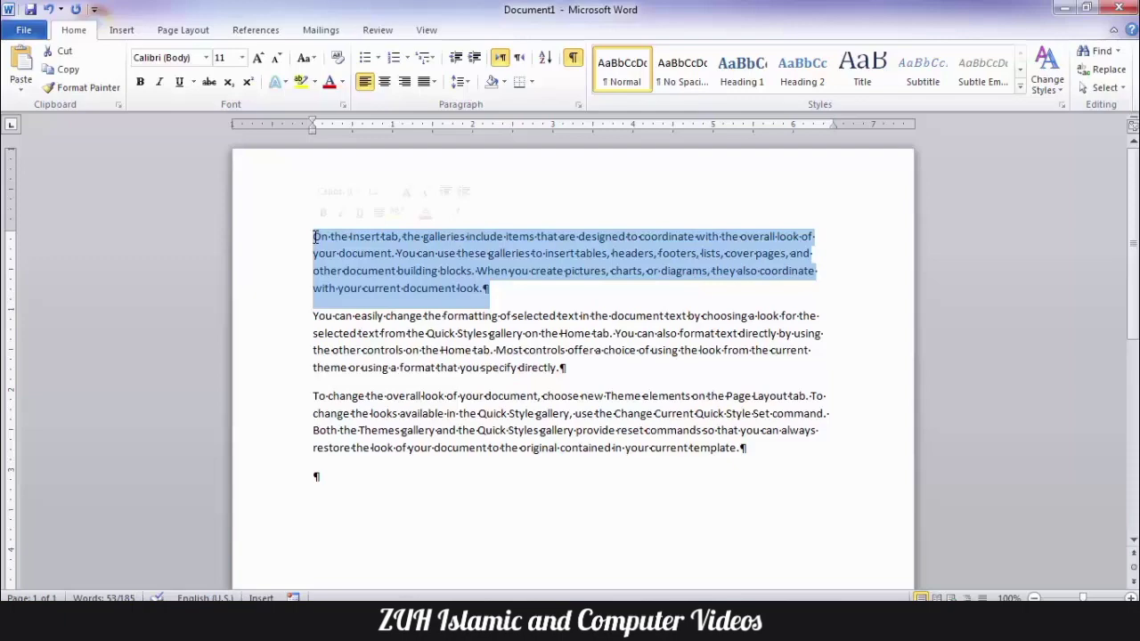
pyautogui.click(374, 255)
# Turn off smart paragraph selection in the Advanced editing options, and select the first paragraph's text without its paragraph mark.
pyautogui.hotkey('alt', 't')
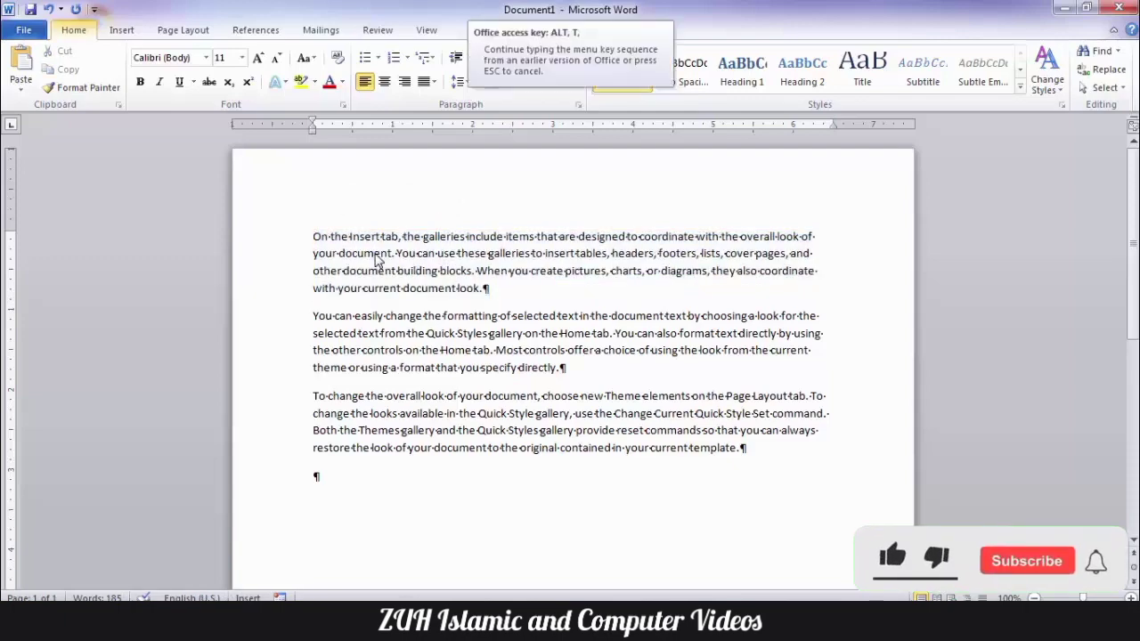
pyautogui.press('o')
pyautogui.click(196, 175)
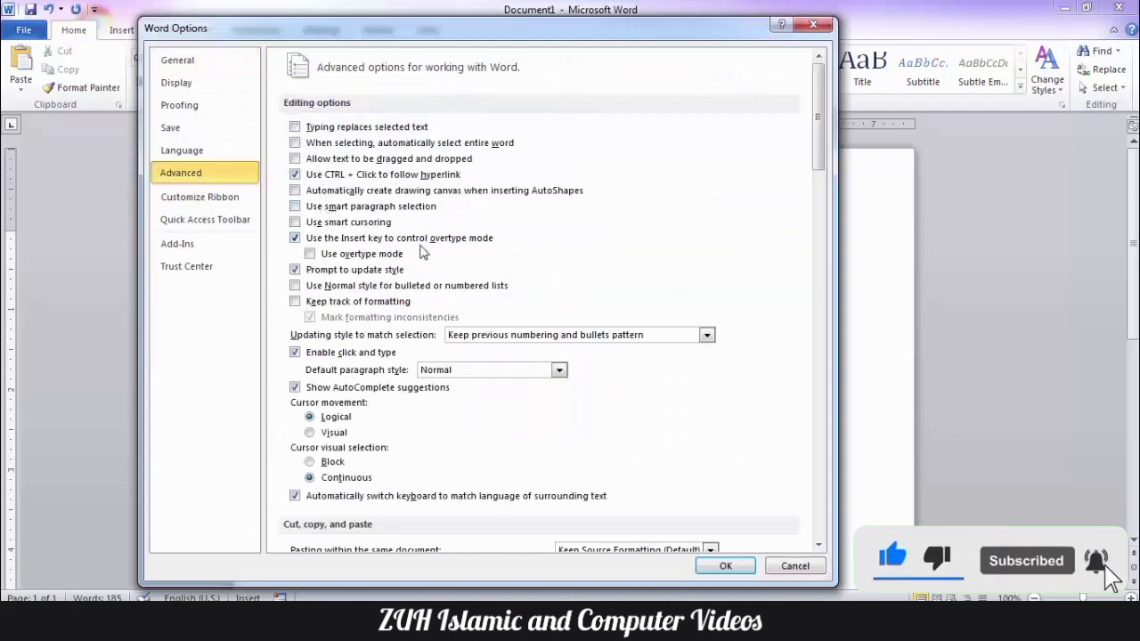
pyautogui.click(722, 572)
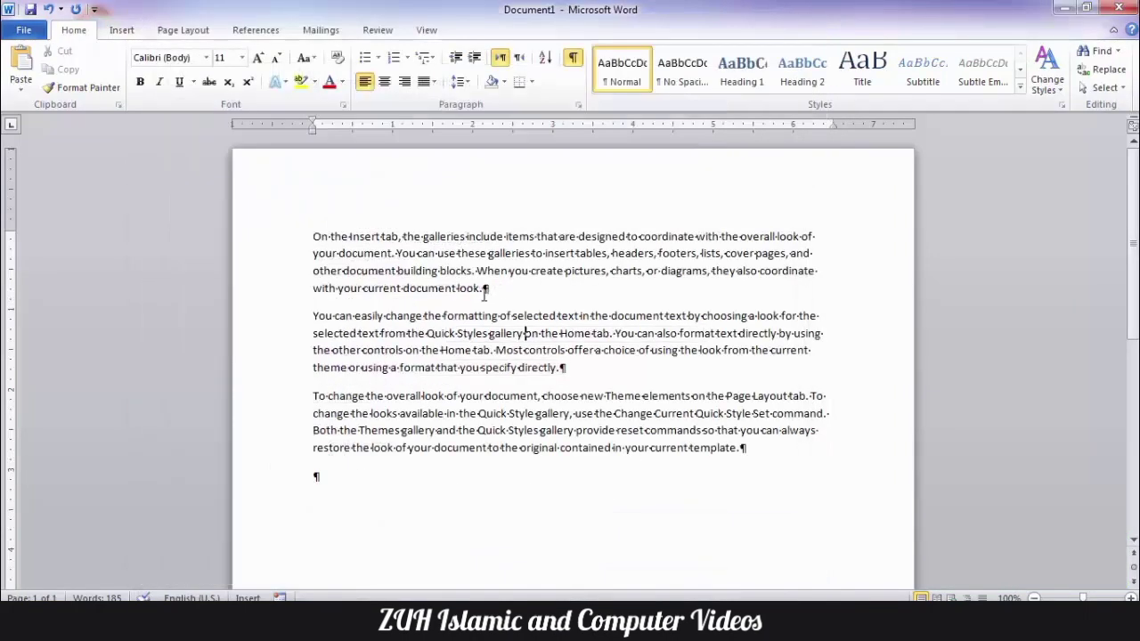
pyautogui.moveTo(483, 292); pyautogui.dragTo(298, 236)
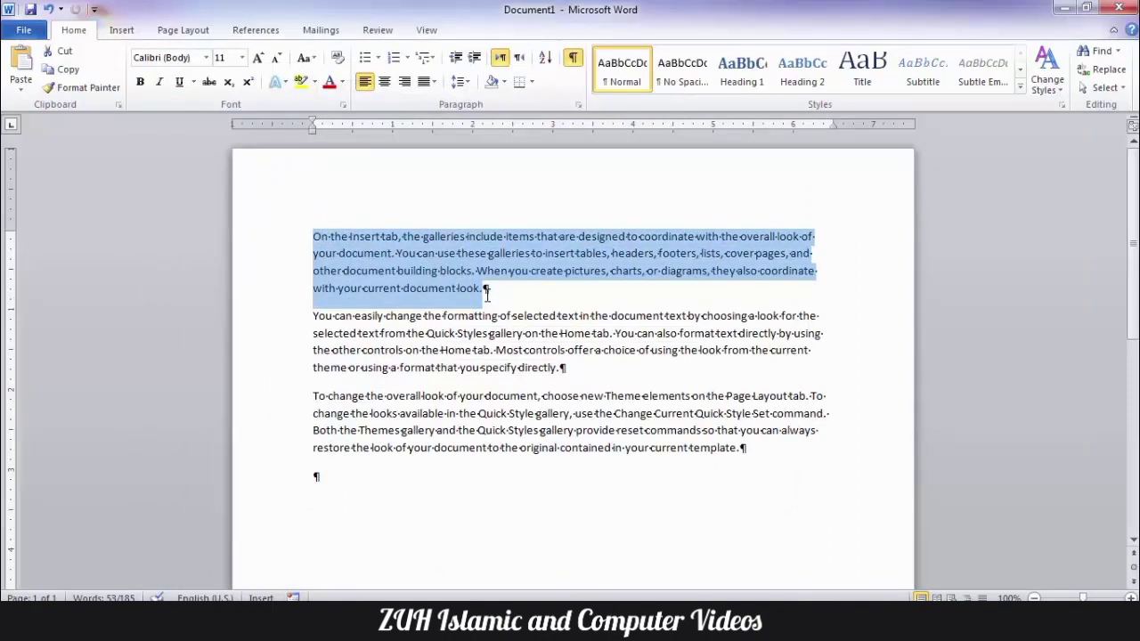
# Turn on both smart paragraph selection and smart cursoring in the Advanced editing options.
pyautogui.hotkey('alt', 'f')
pyautogui.press('t')
pyautogui.click(226, 166)
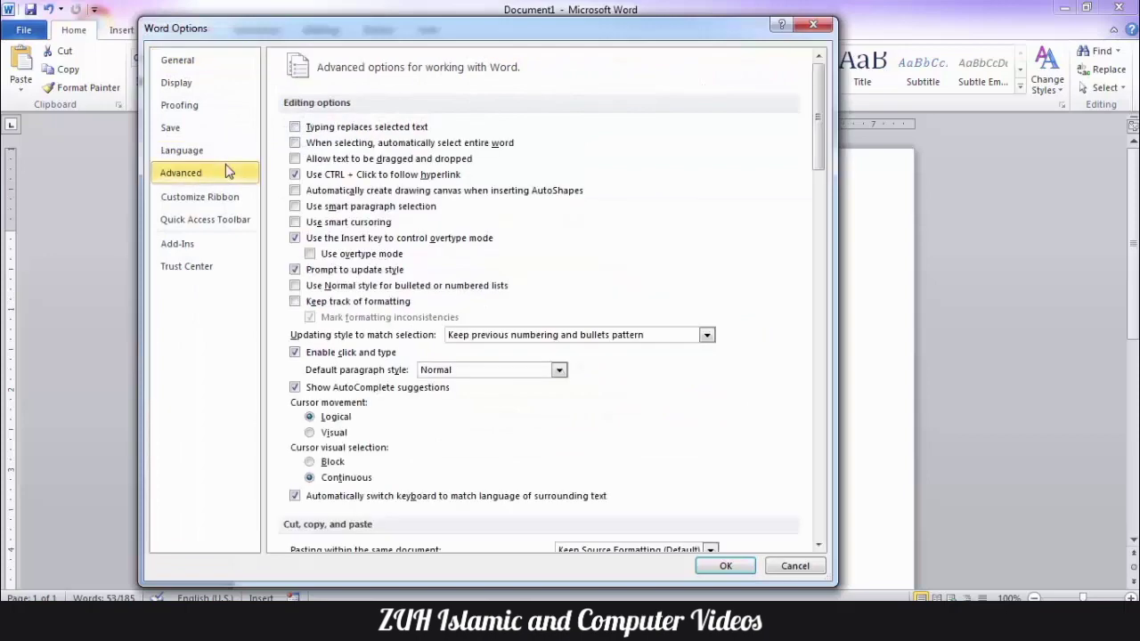
pyautogui.click(344, 207)
pyautogui.click(339, 222)
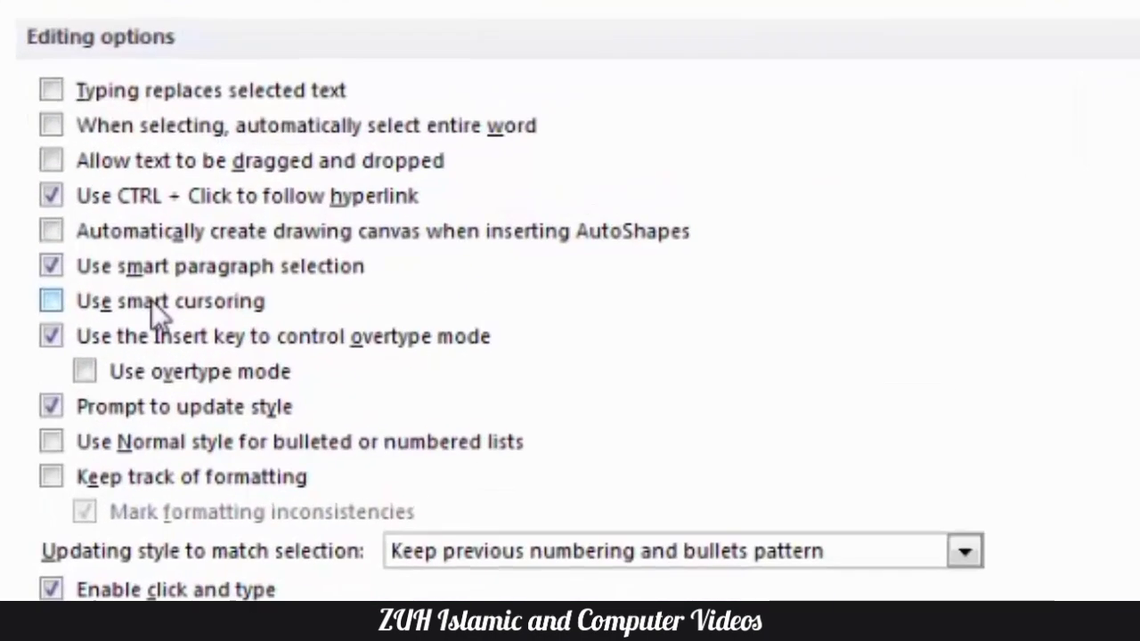
pyautogui.click(151, 300)
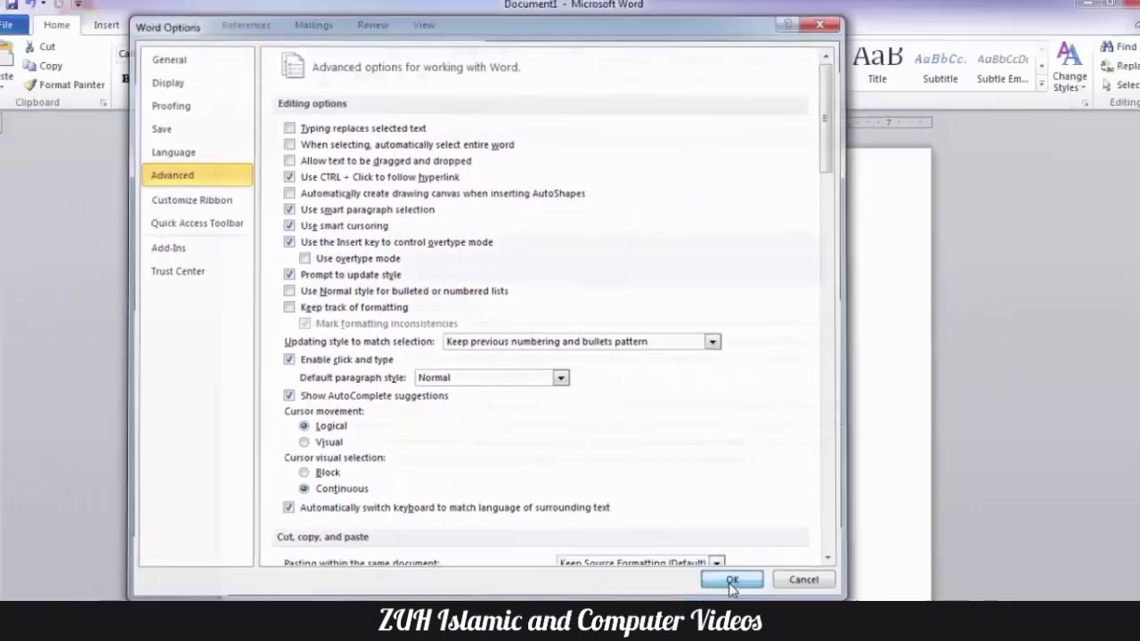
pyautogui.click(736, 581)
# Replace the whole text with a much longer, multi-page =rand() sample and hide the formatting marks.
pyautogui.hotkey('ctrl', 'a')
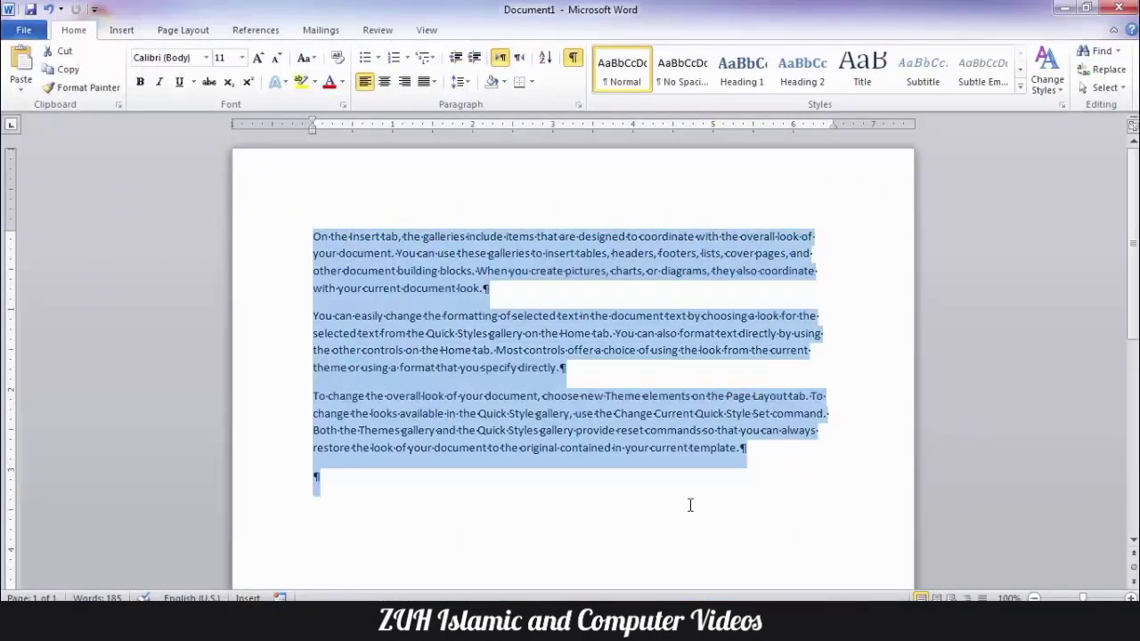
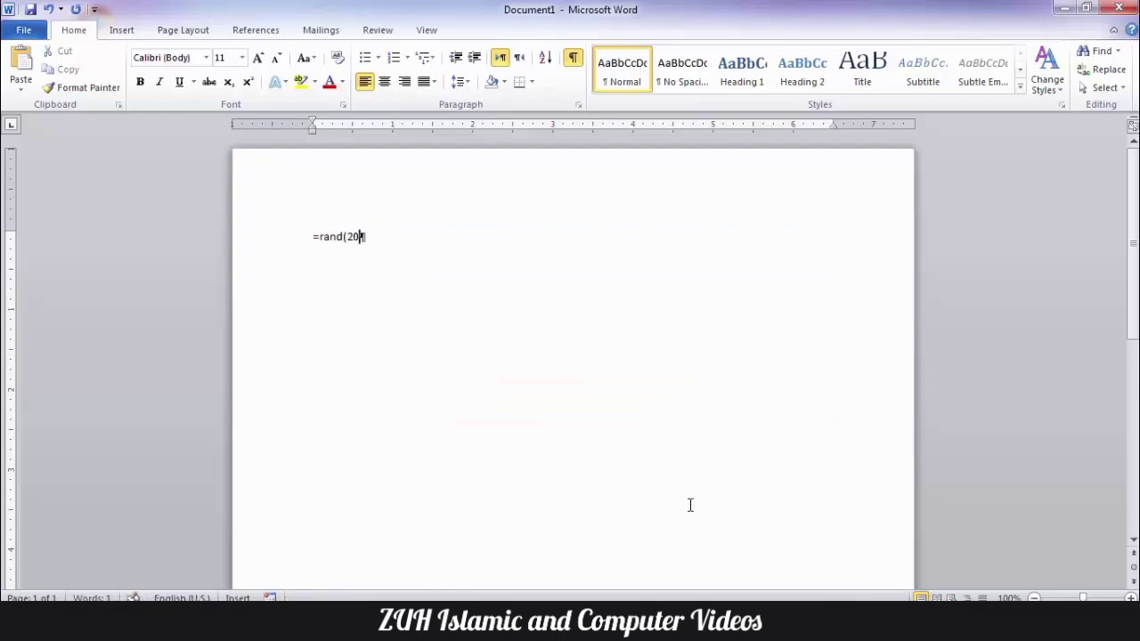
pyautogui.press('Return')
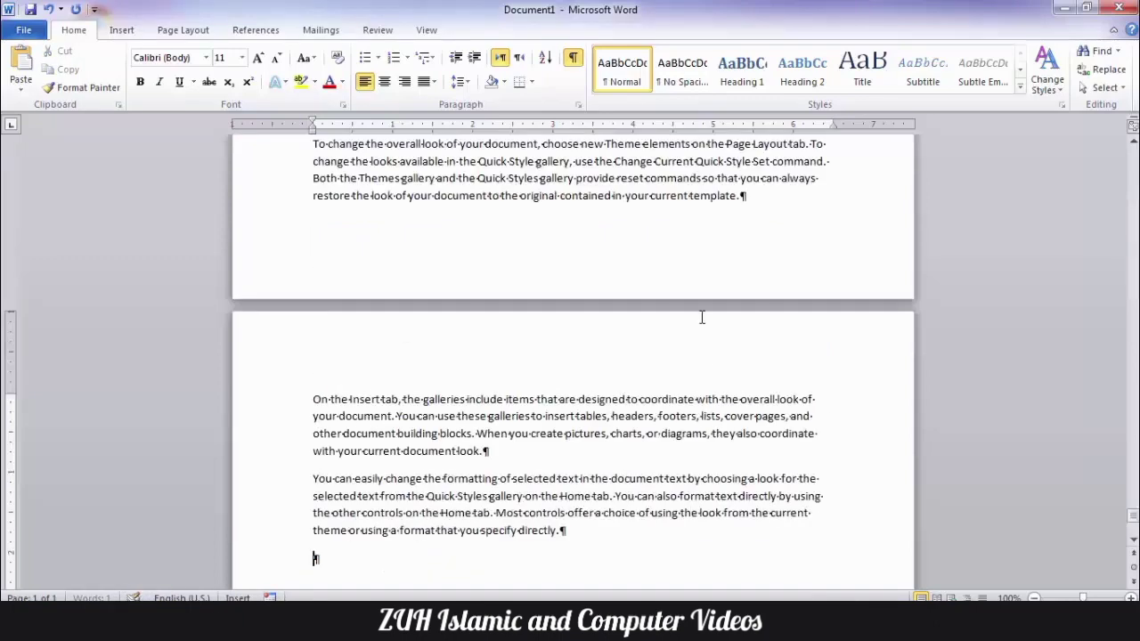
pyautogui.click(573, 57)
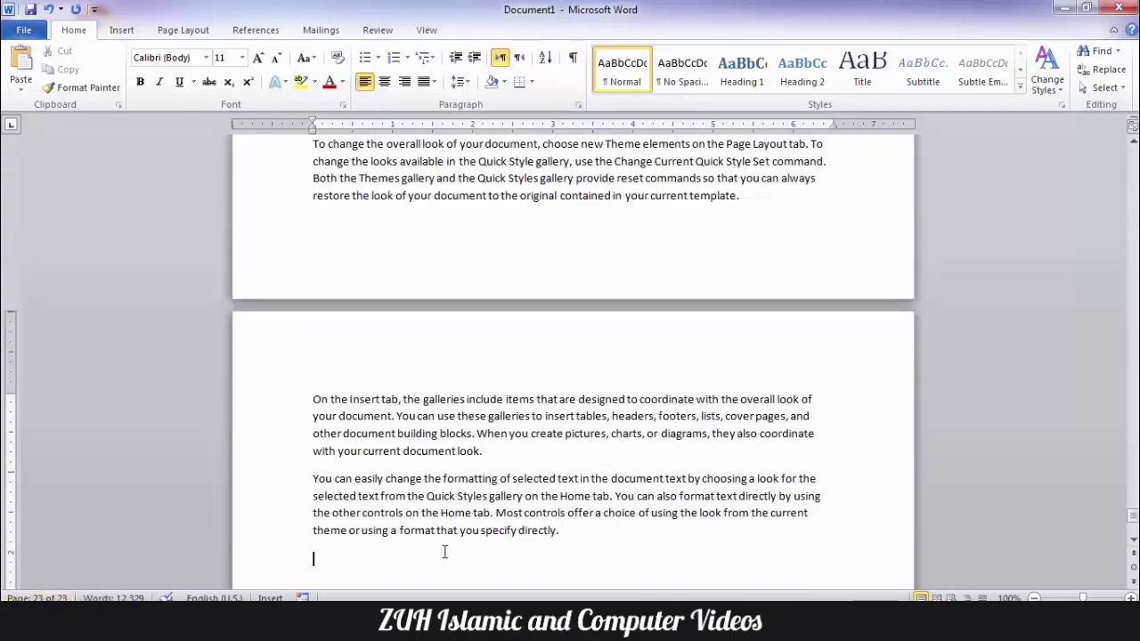
# Test smart cursoring by scrolling from the document's end to page 2 and moving the insertion point up line by line from there.
pyautogui.moveTo(1132, 524); pyautogui.dragTo(1129, 182)
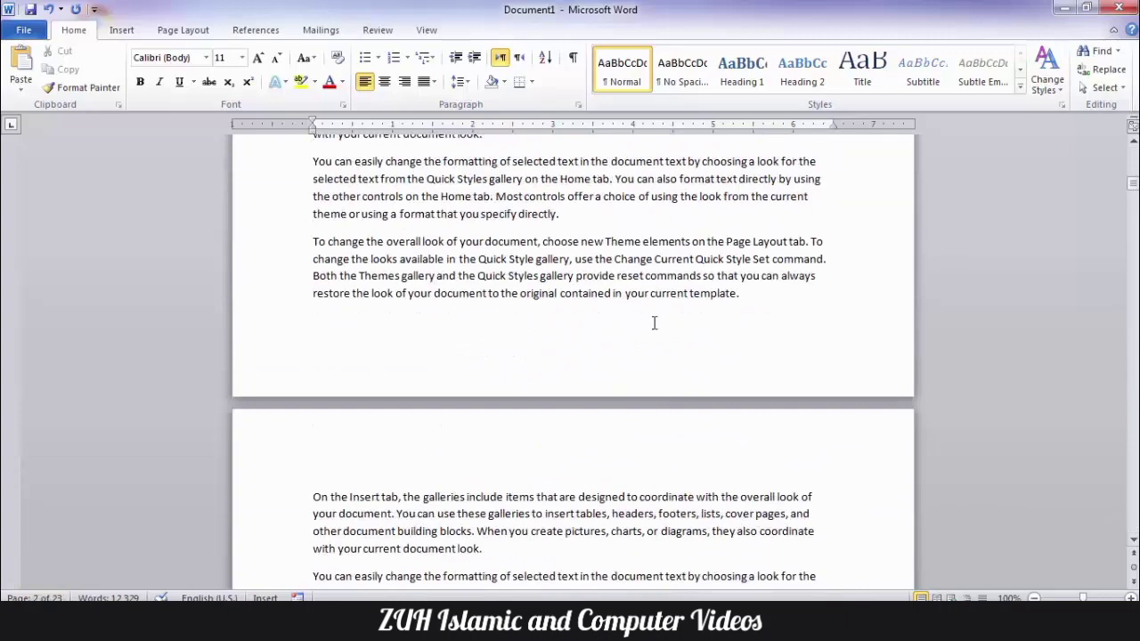
pyautogui.press('Up')
pyautogui.press('Up')
pyautogui.press('Up')
pyautogui.press('Up')
pyautogui.press('Up')
pyautogui.press('Up')
pyautogui.press('Up')
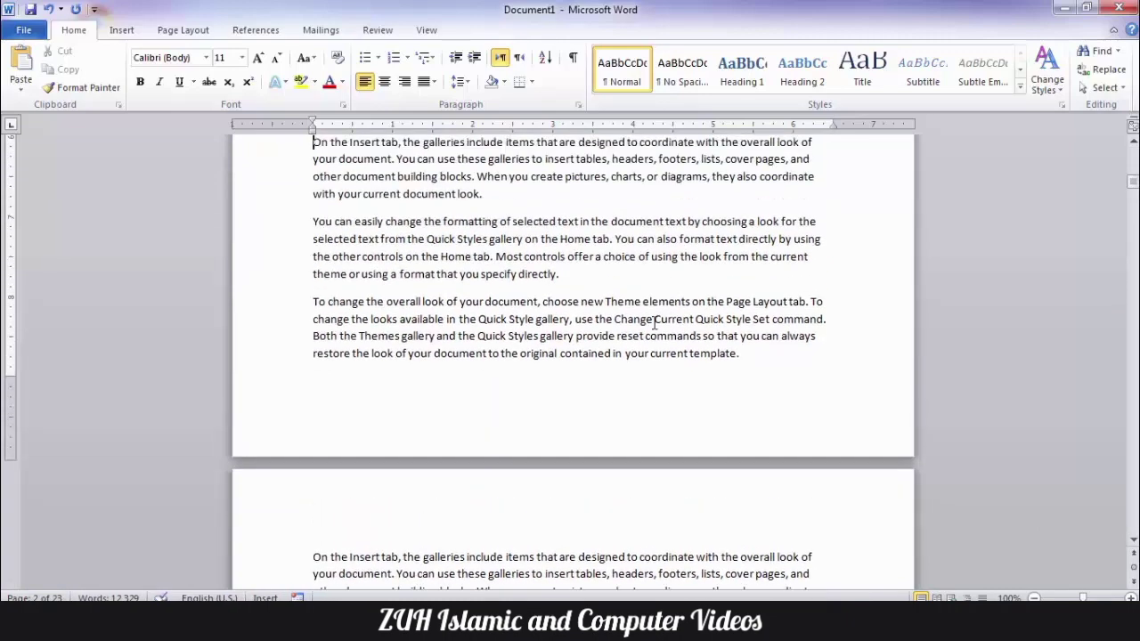
pyautogui.press('Up')
pyautogui.press('Up')
pyautogui.press('Up')
pyautogui.press('Up')
pyautogui.press('Up')
pyautogui.press('Up')
pyautogui.press('Up')
pyautogui.press('Up')
pyautogui.press('Up')
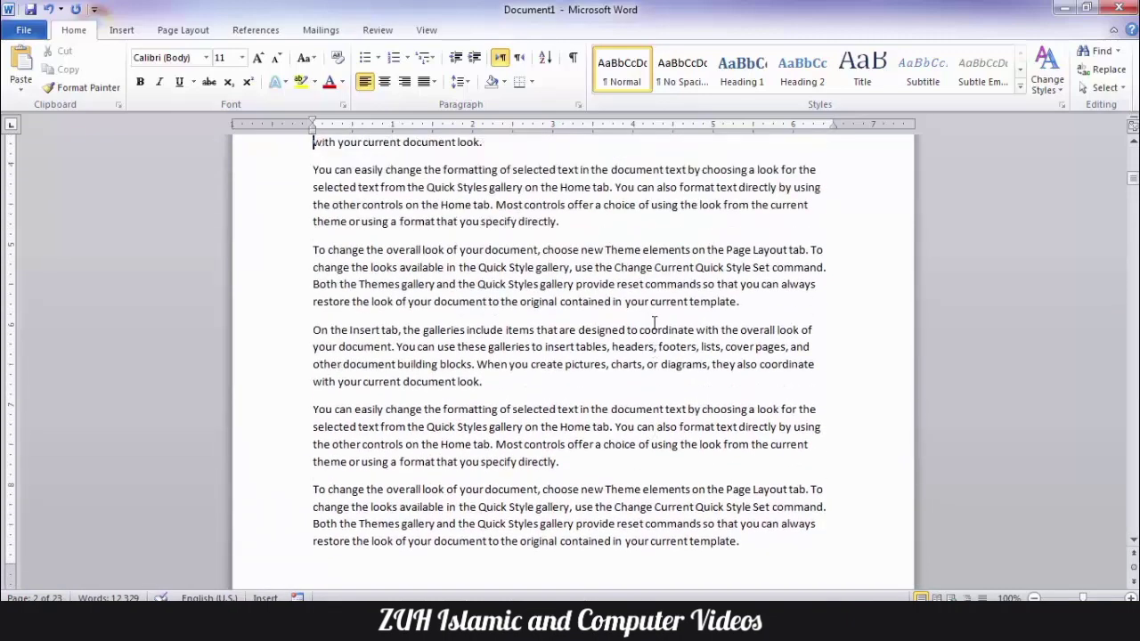
pyautogui.scroll(-15, 653, 322)
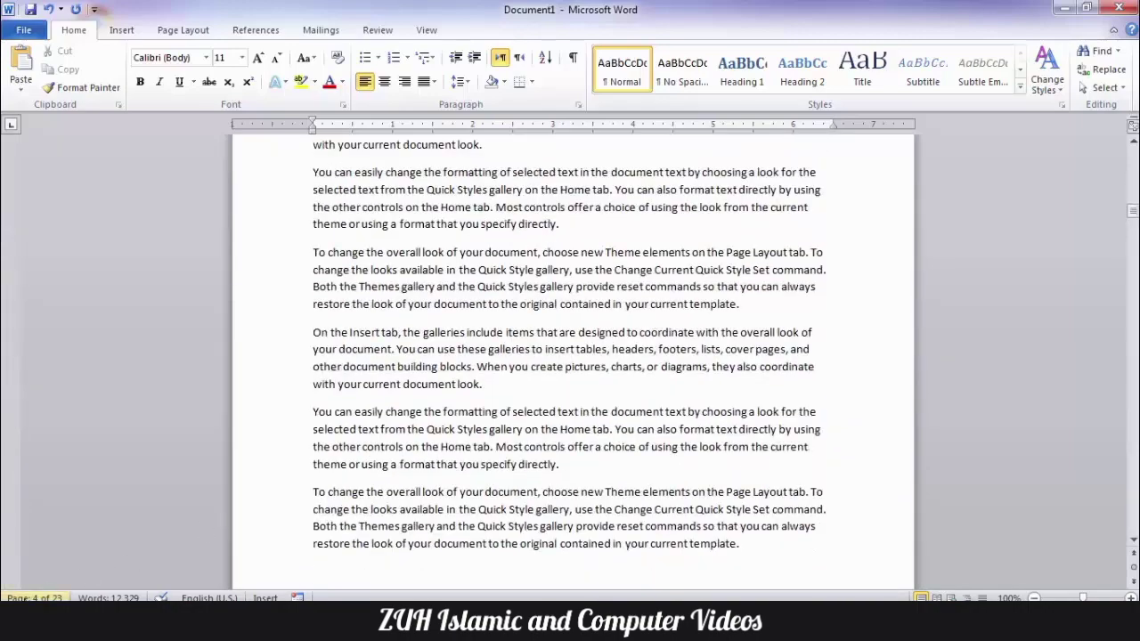
# Turn off smart cursoring in the Advanced editing options and test it by scrolling away from the insertion point.
pyautogui.hotkey('alt', 'f')
pyautogui.press('t')
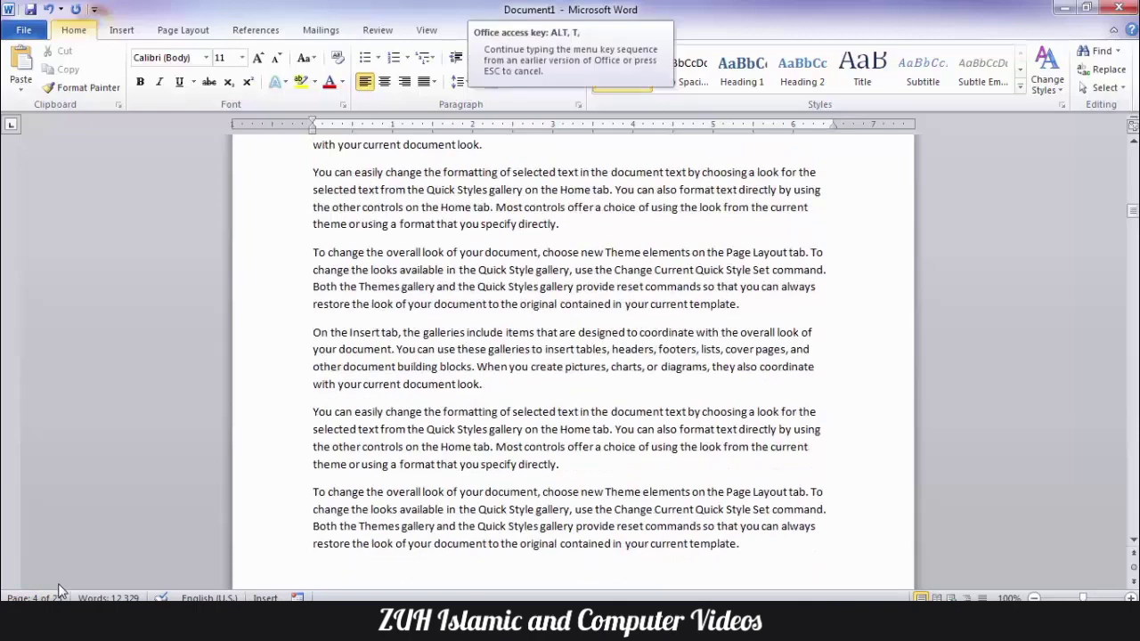
pyautogui.click(191, 173)
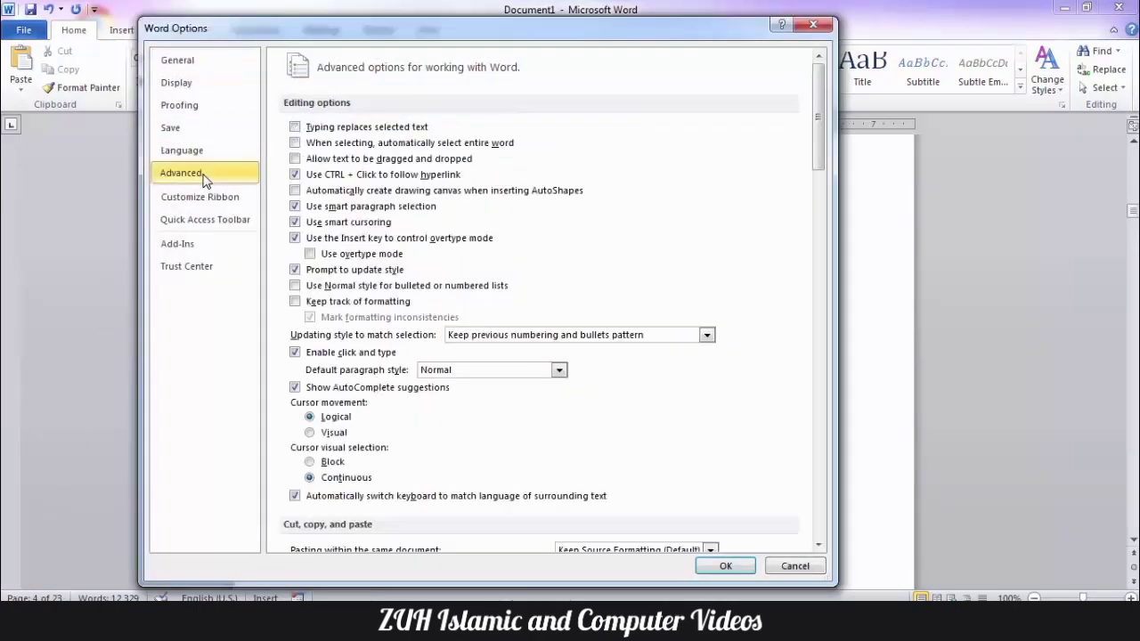
pyautogui.click(311, 225)
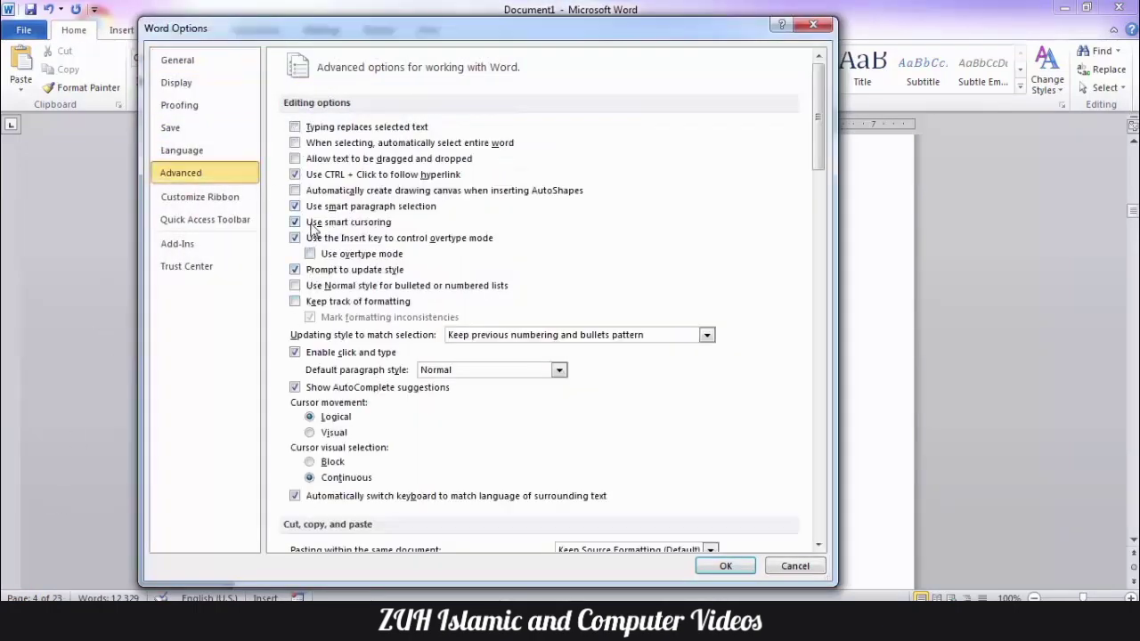
pyautogui.click(726, 567)
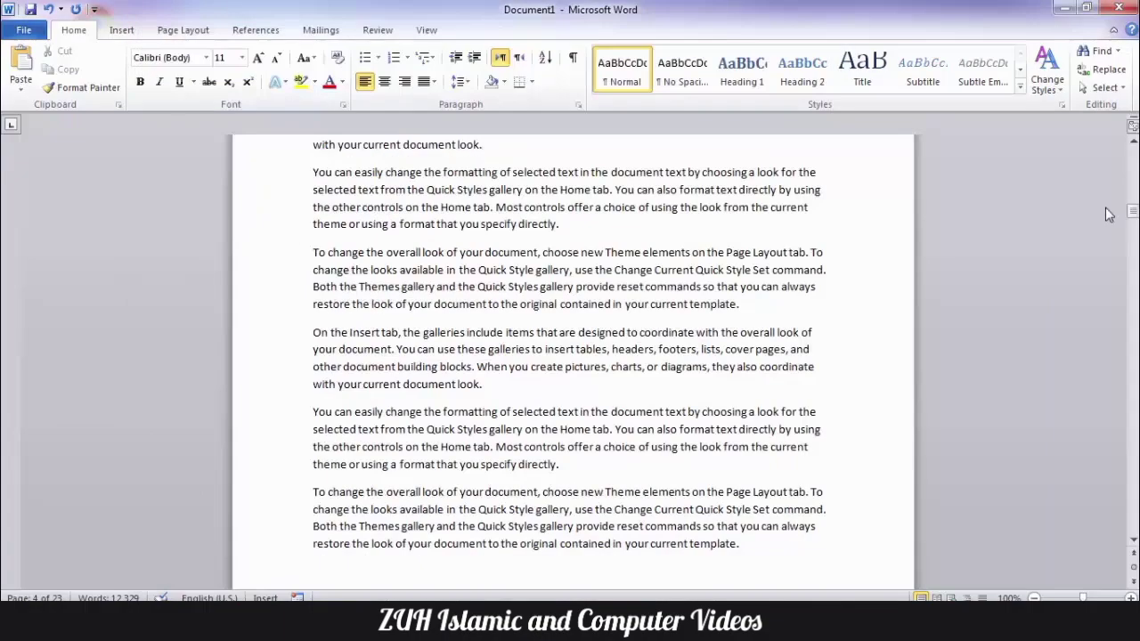
pyautogui.moveTo(1134, 220); pyautogui.dragTo(1134, 487)
pyautogui.scroll(2, 834, 380)
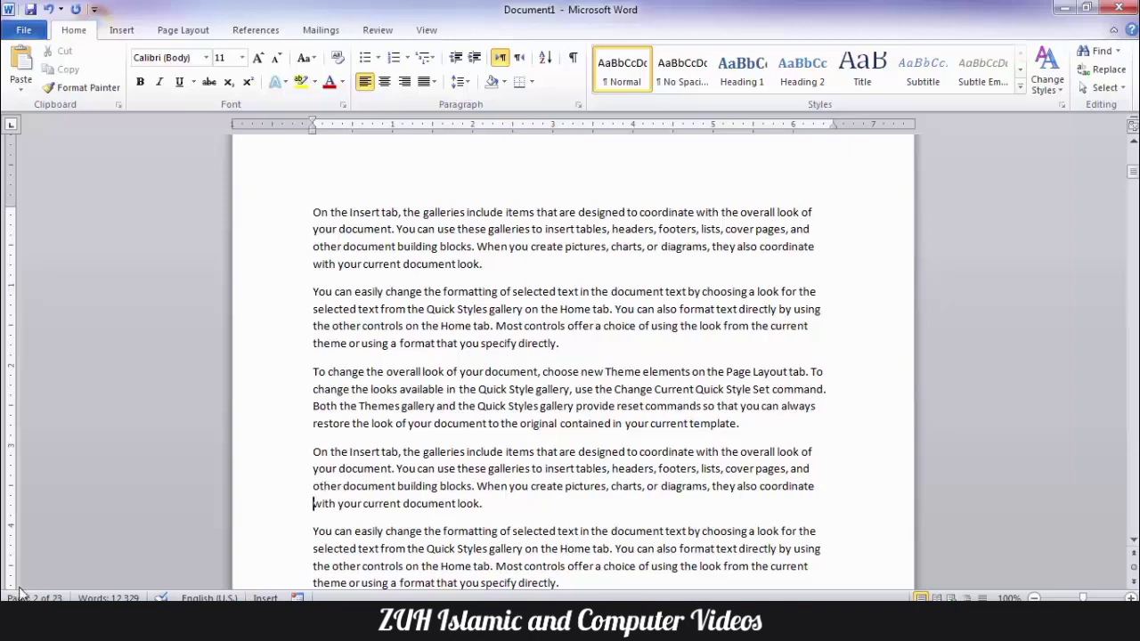
# Review the smart cursoring and Insert-key overtype control settings in the Advanced editing options.
pyautogui.press('alt')
pyautogui.press('t')
pyautogui.press('o')
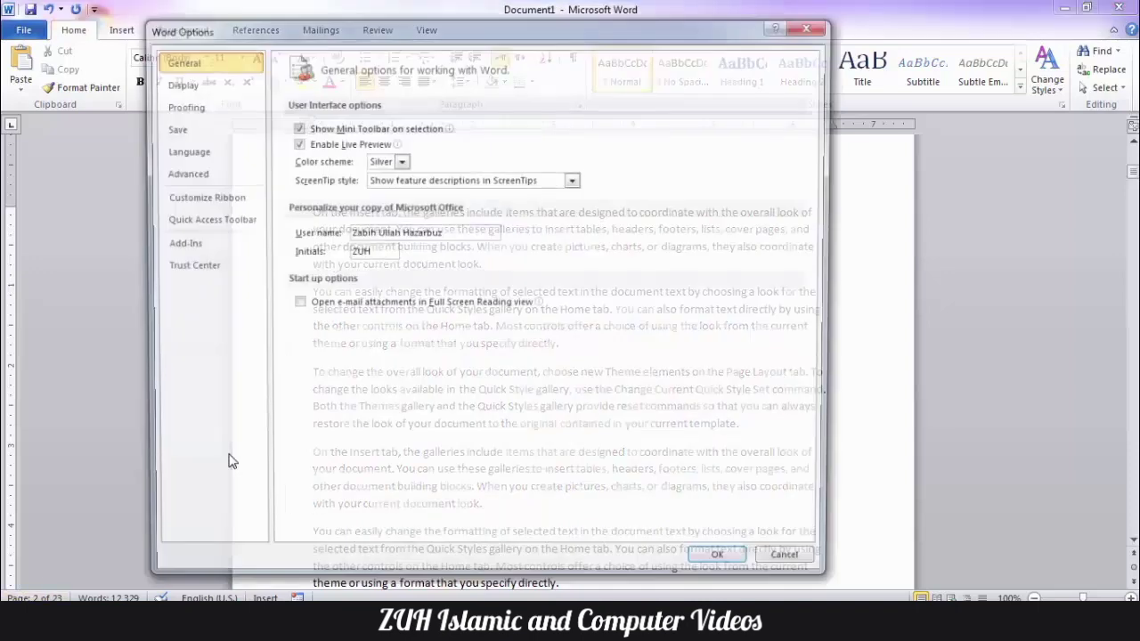
pyautogui.click(229, 173)
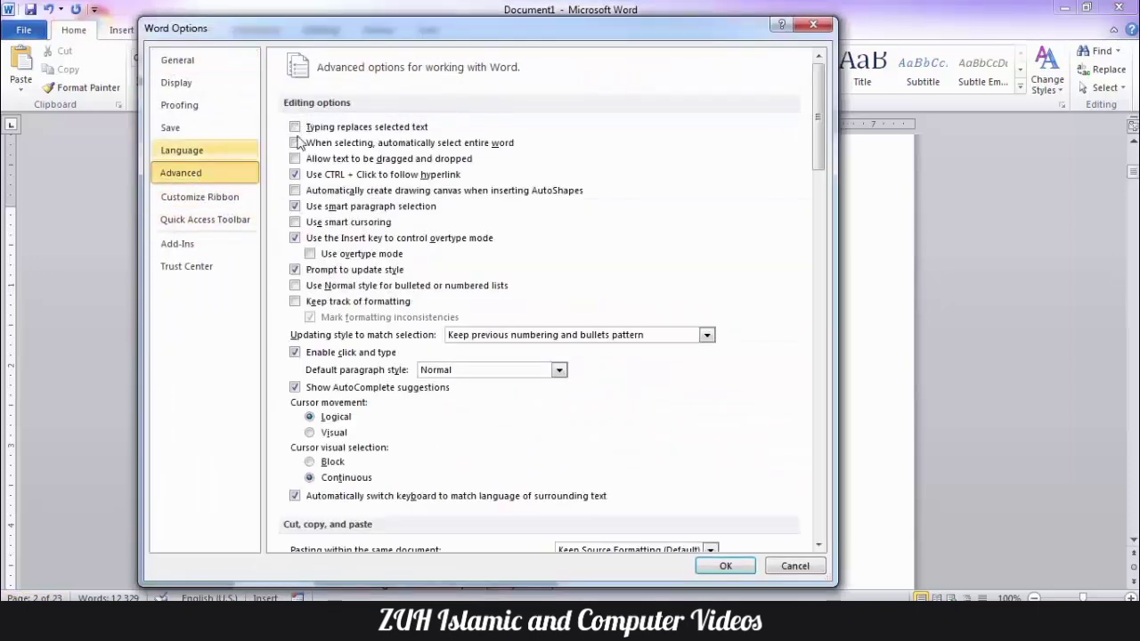
pyautogui.click(348, 224)
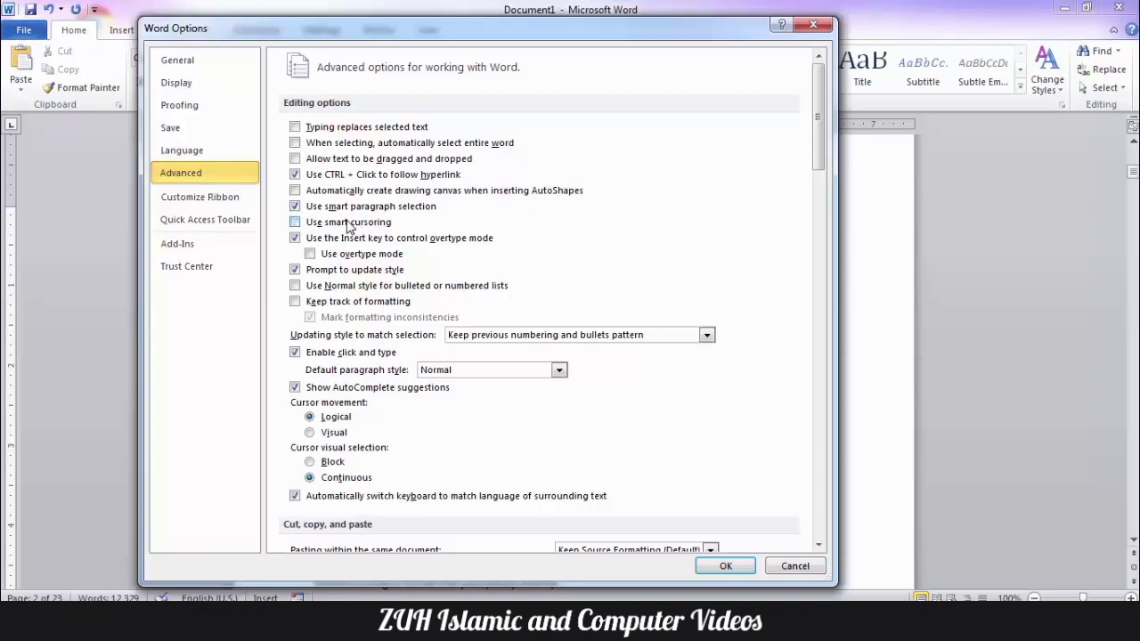
pyautogui.click(349, 245)
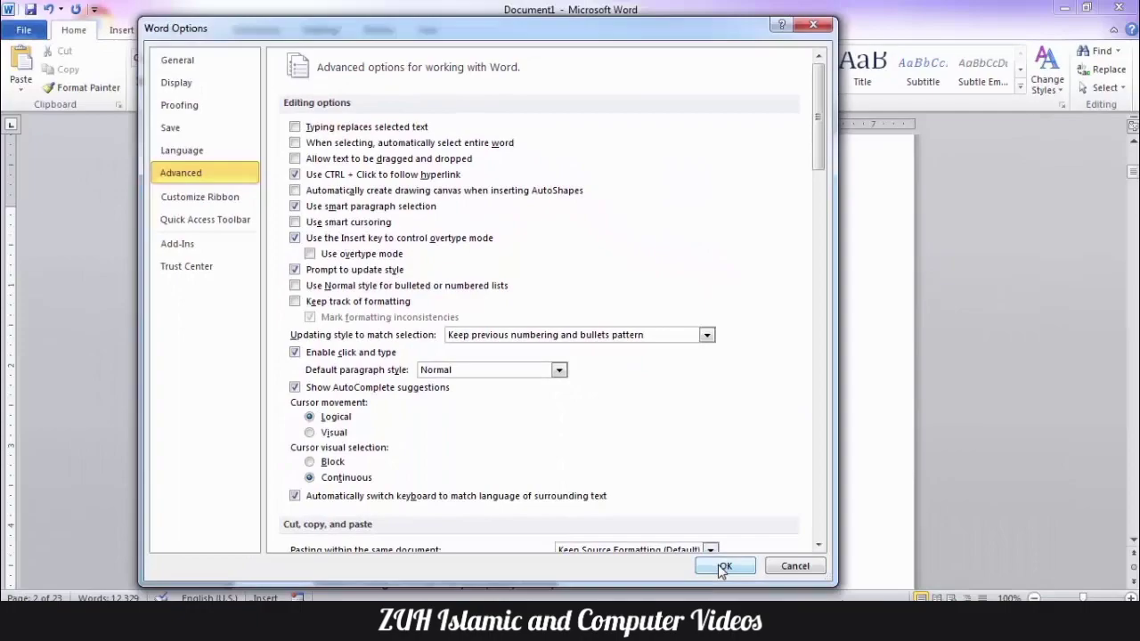
pyautogui.click(725, 564)
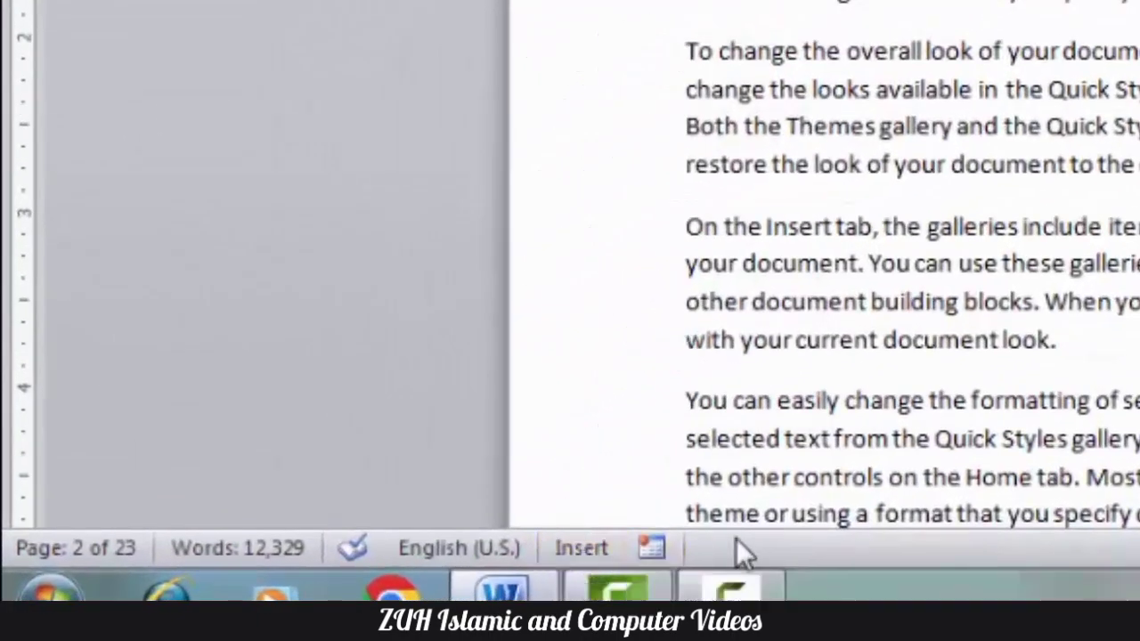
# Toggle the Overtype indicator off and back on in the status bar customization.
pyautogui.rightClick(436, 590)
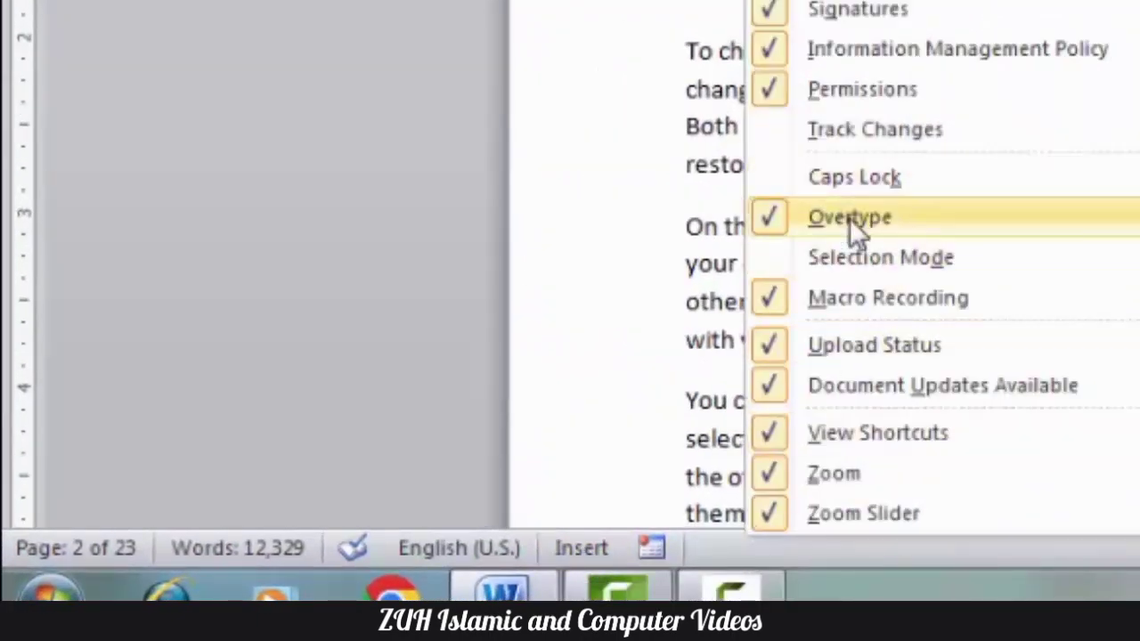
pyautogui.click(875, 220)
pyautogui.click(875, 220)
pyautogui.click(875, 220)
pyautogui.click(875, 220)
pyautogui.press('Escape')
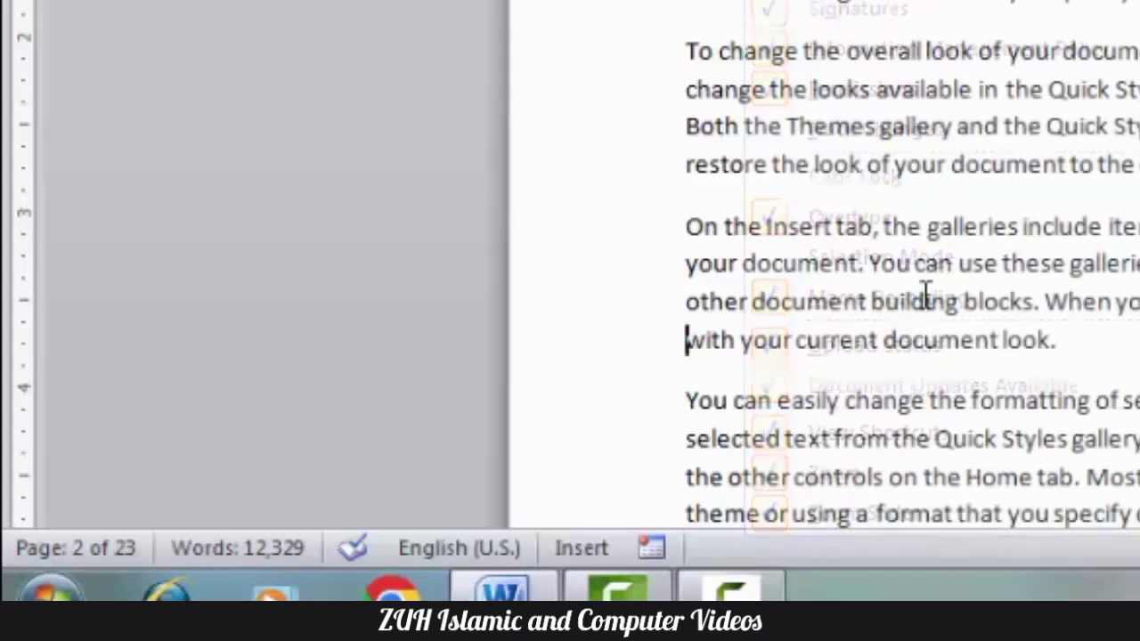
# Switch to Overtype mode and replace the start of the "On the Insert tab" paragraph on page 2 with "He is working hard.".
pyautogui.click(591, 546)
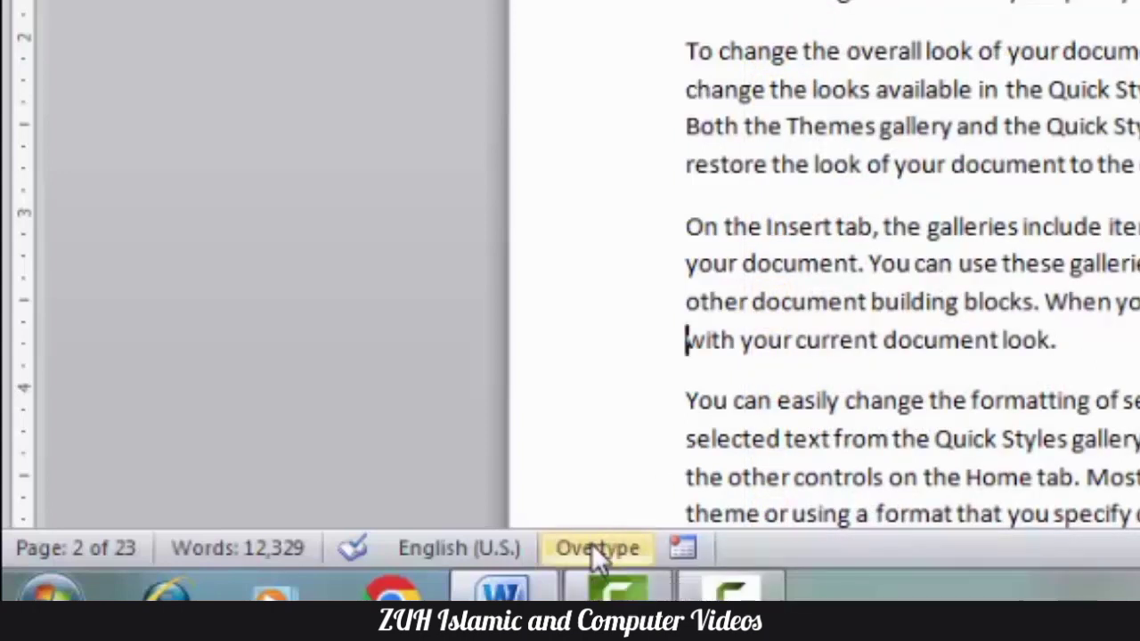
pyautogui.click(692, 214)
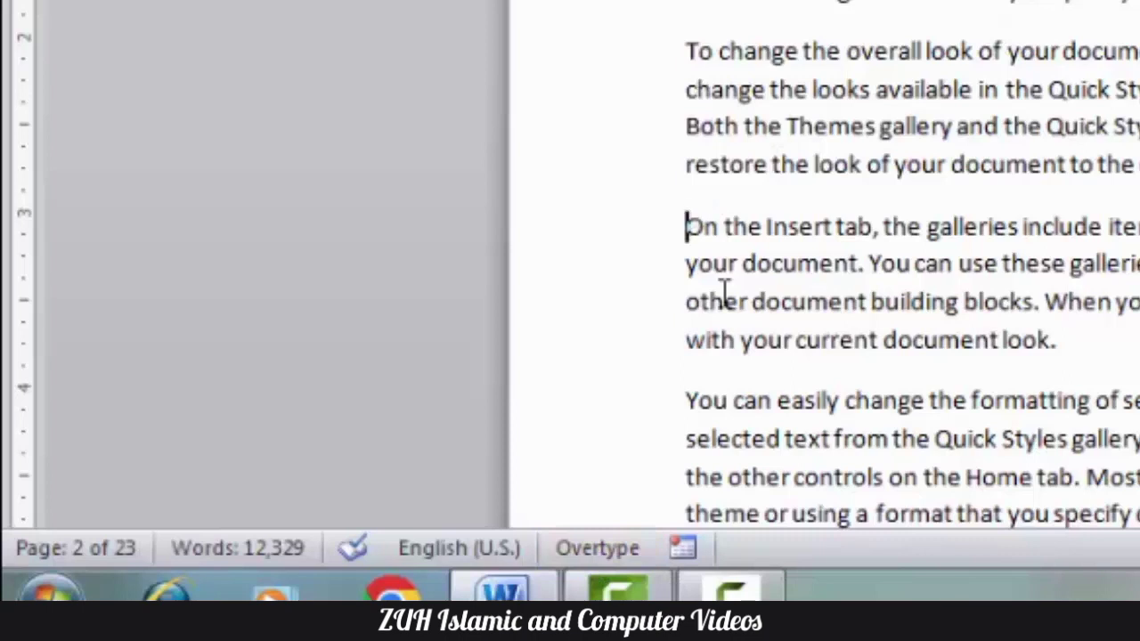
pyautogui.write('He is ')
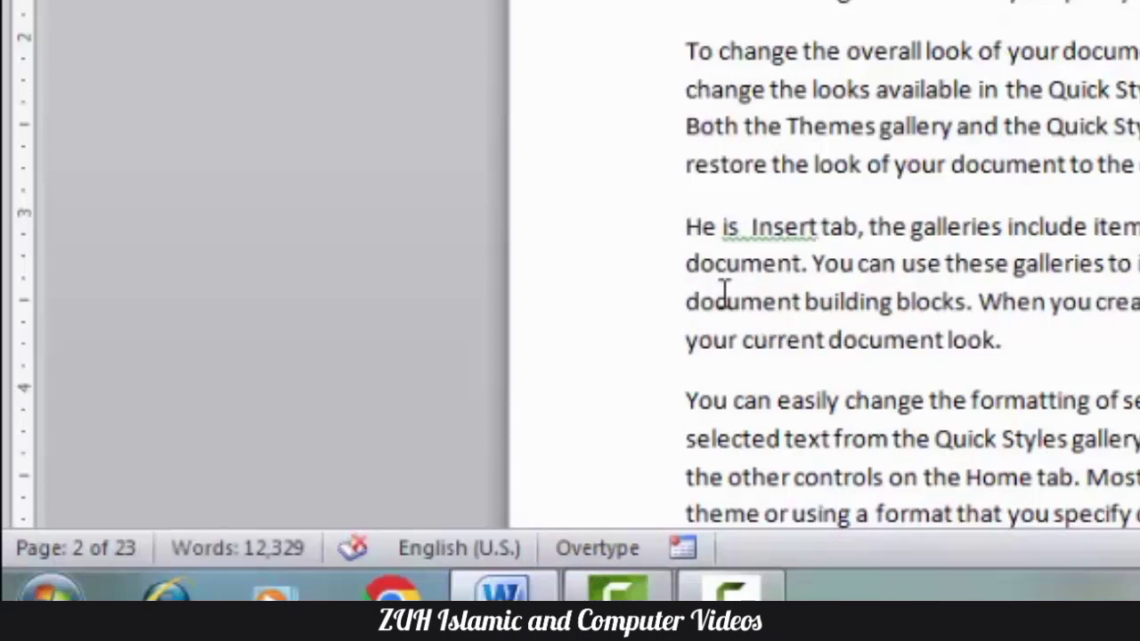
pyautogui.write('working hard')
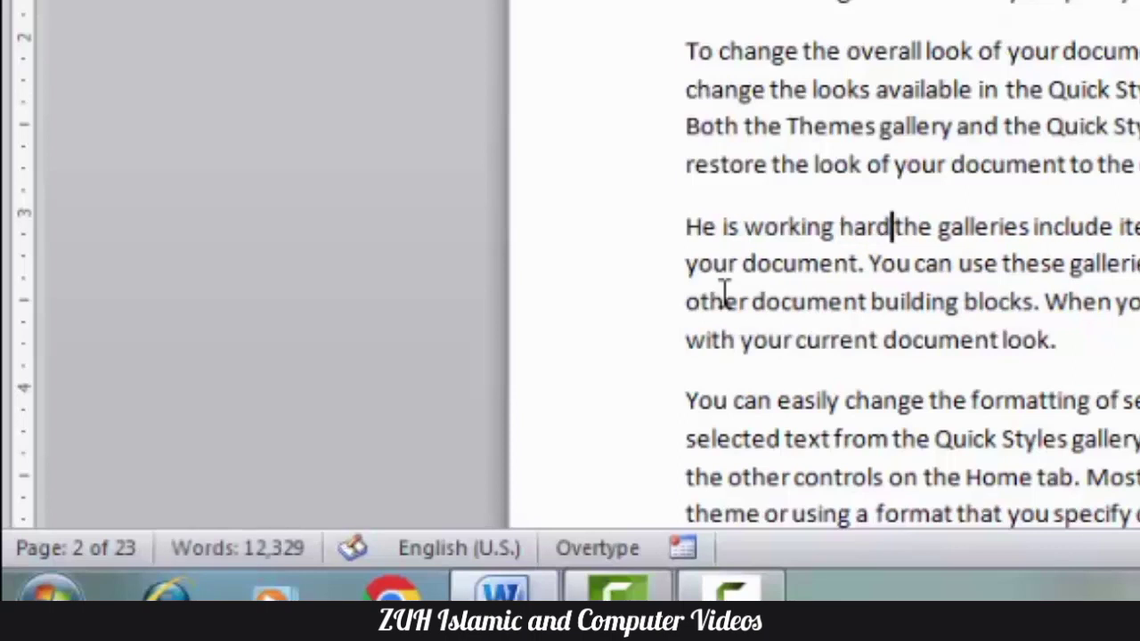
pyautogui.write('.')
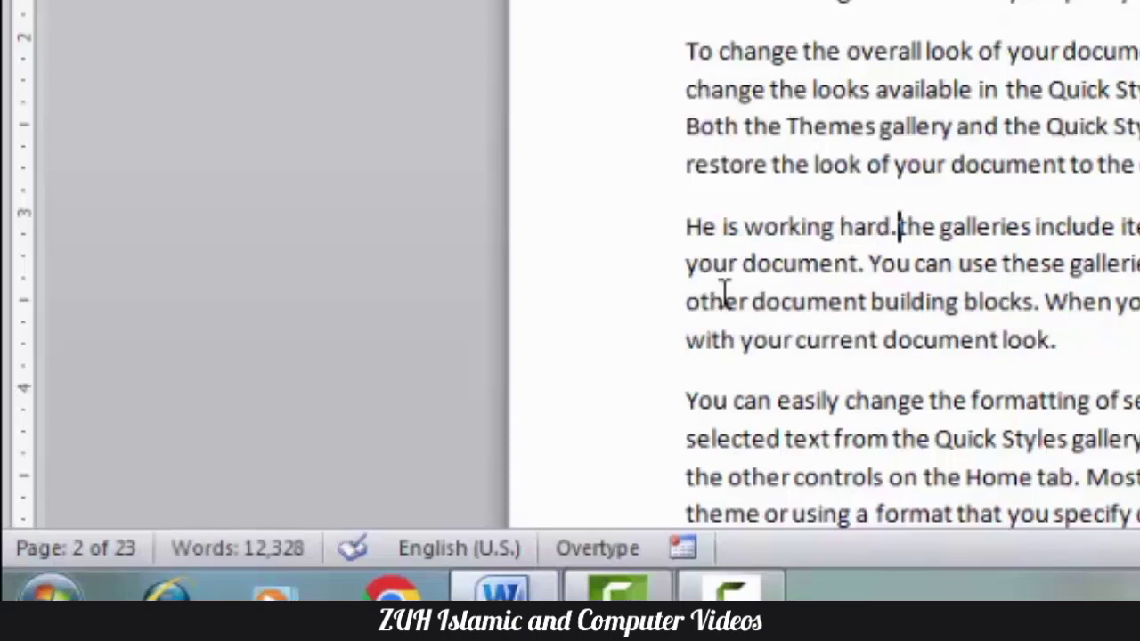
# Switch back to Insert mode and add filler text "lksdj lakdfjlskfjfkljs fklj lfkjakl" directly after "He is working hard.".
pyautogui.click(609, 546)
pyautogui.write('lksdj lakdfjlskfjfkljs fklj lfk')
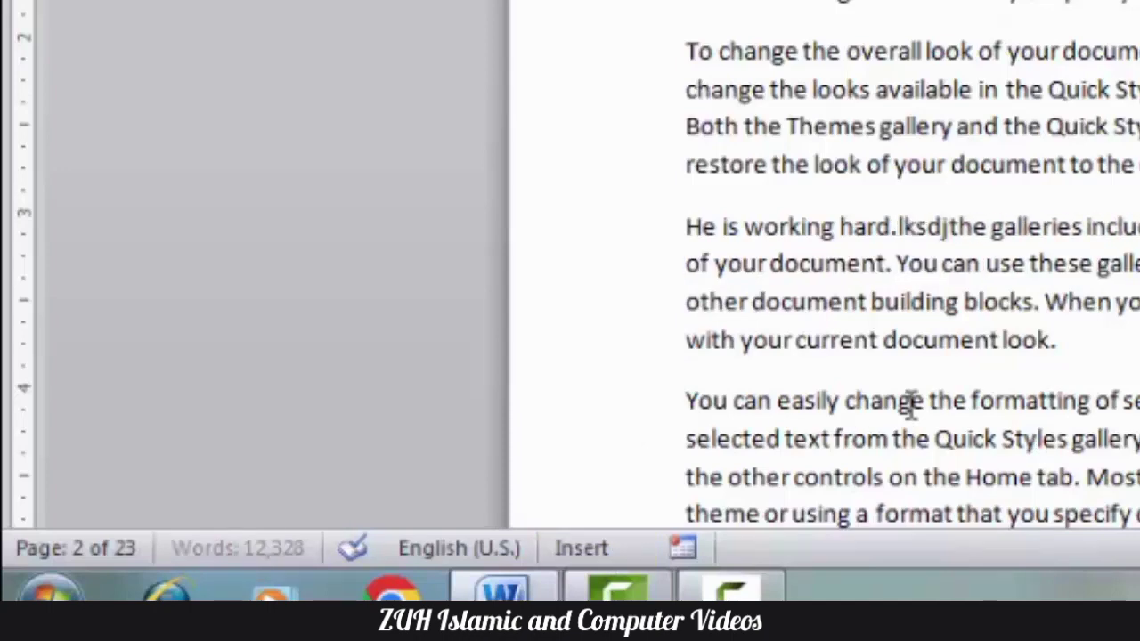
pyautogui.write('jak')
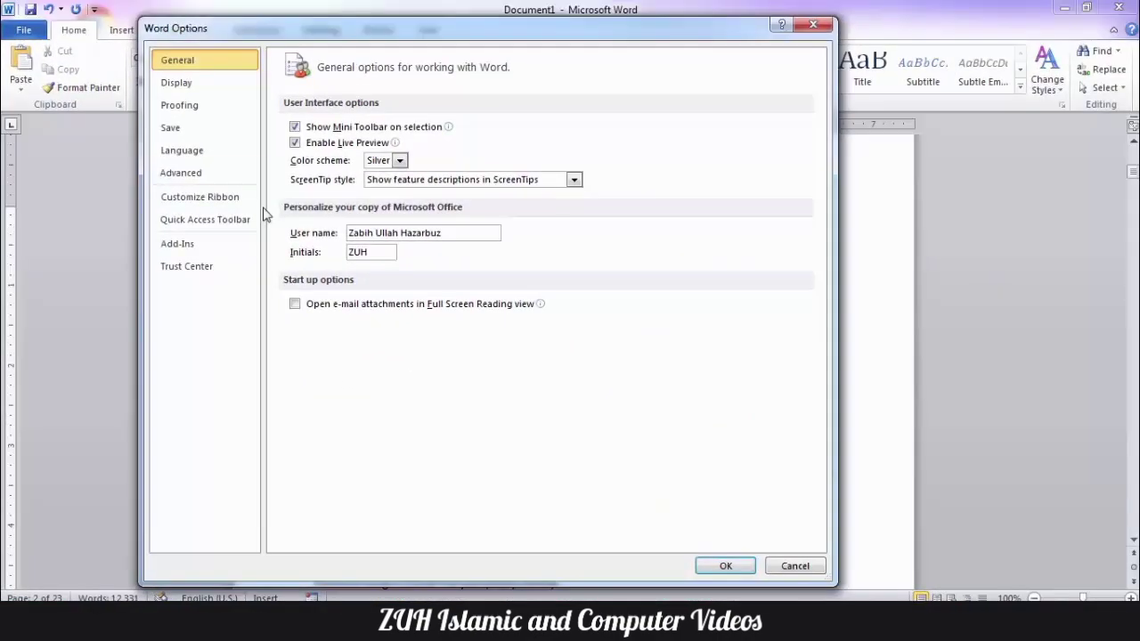
# Review the Insert-key overtype control in the Advanced editing options and test it by toggling Overtype mode on and off in the document.
pyautogui.click(240, 176)
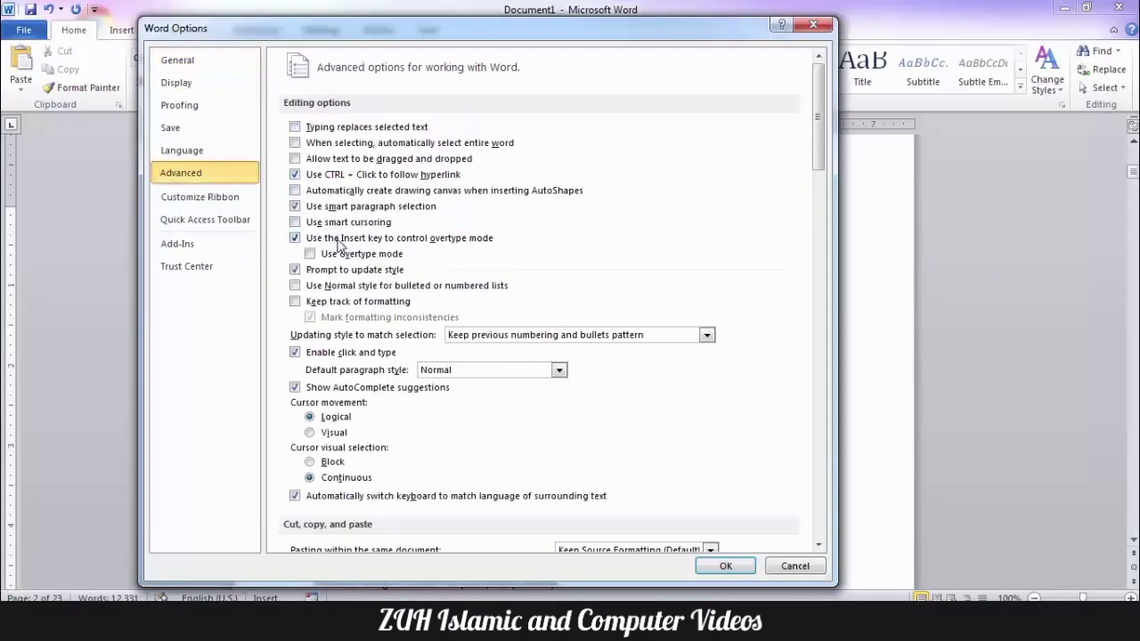
pyautogui.press('Insert')
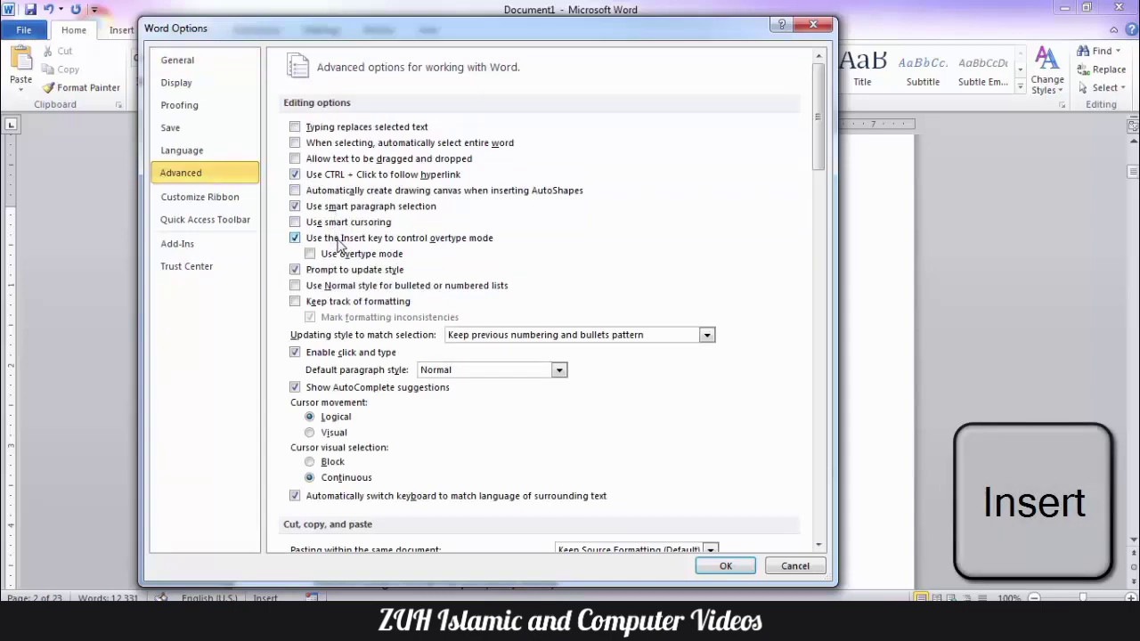
pyautogui.click(726, 567)
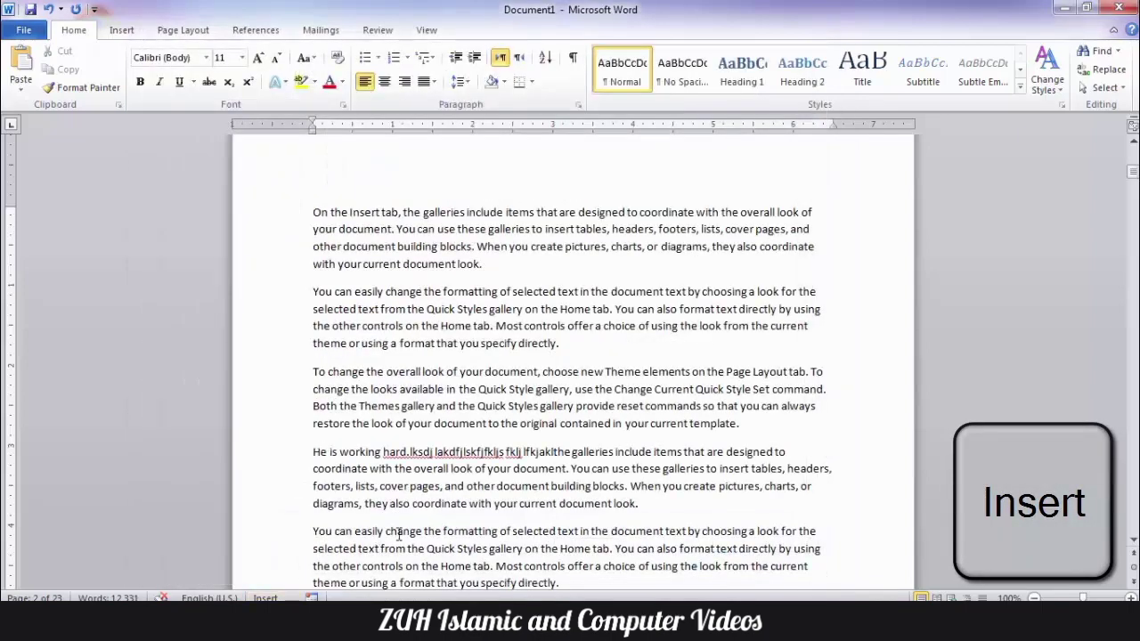
pyautogui.press('Insert')
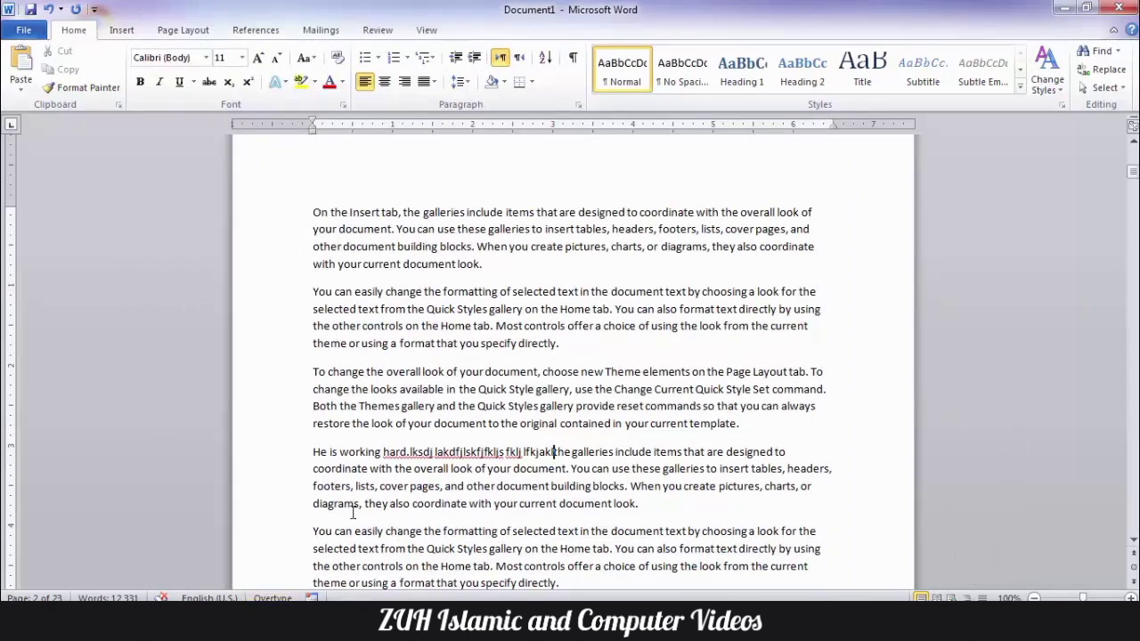
pyautogui.press('Insert')
# Turn on Use overtype mode in the Advanced editing options and test it by overtyping "Quick Styles gallery" text with "lkdfjalsdfjal fj".
pyautogui.press('alt')
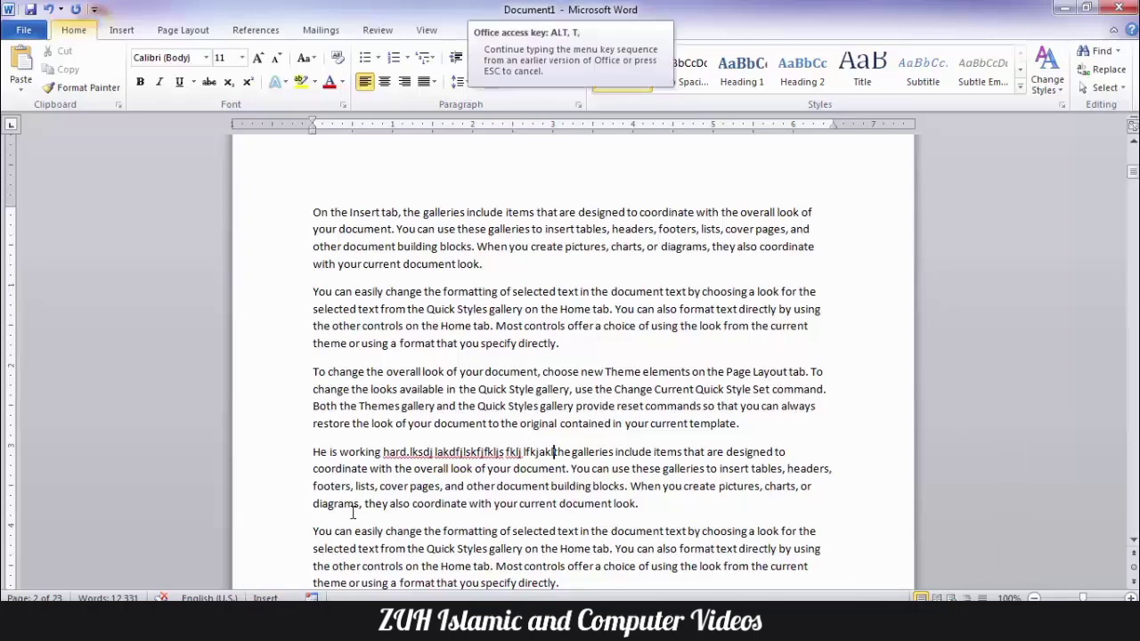
pyautogui.press('f')
pyautogui.press('t')
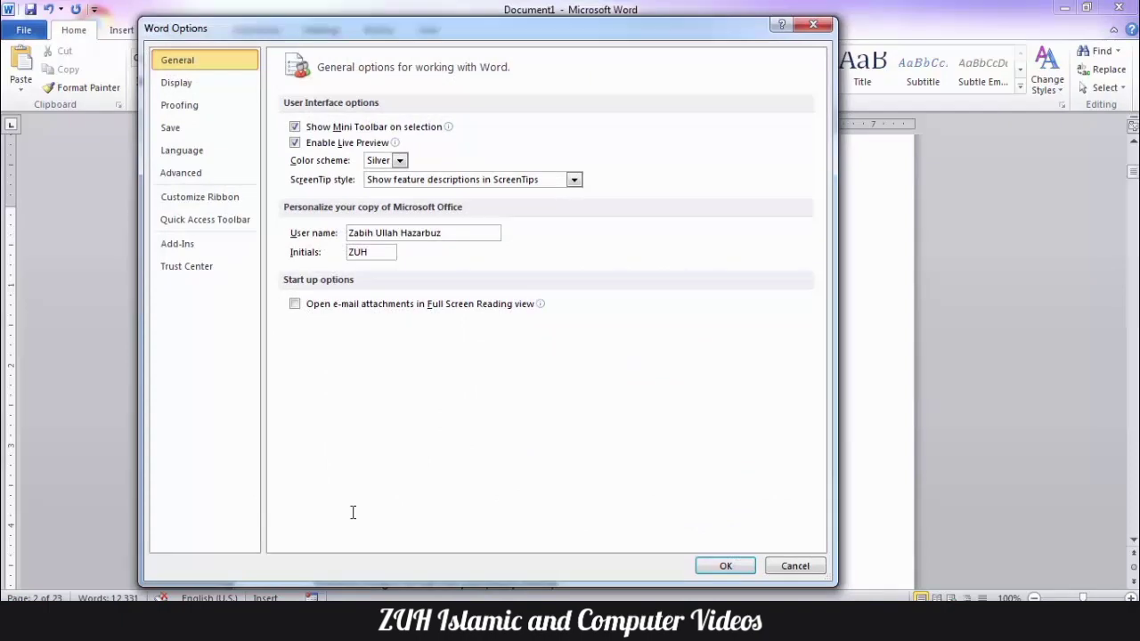
pyautogui.click(212, 173)
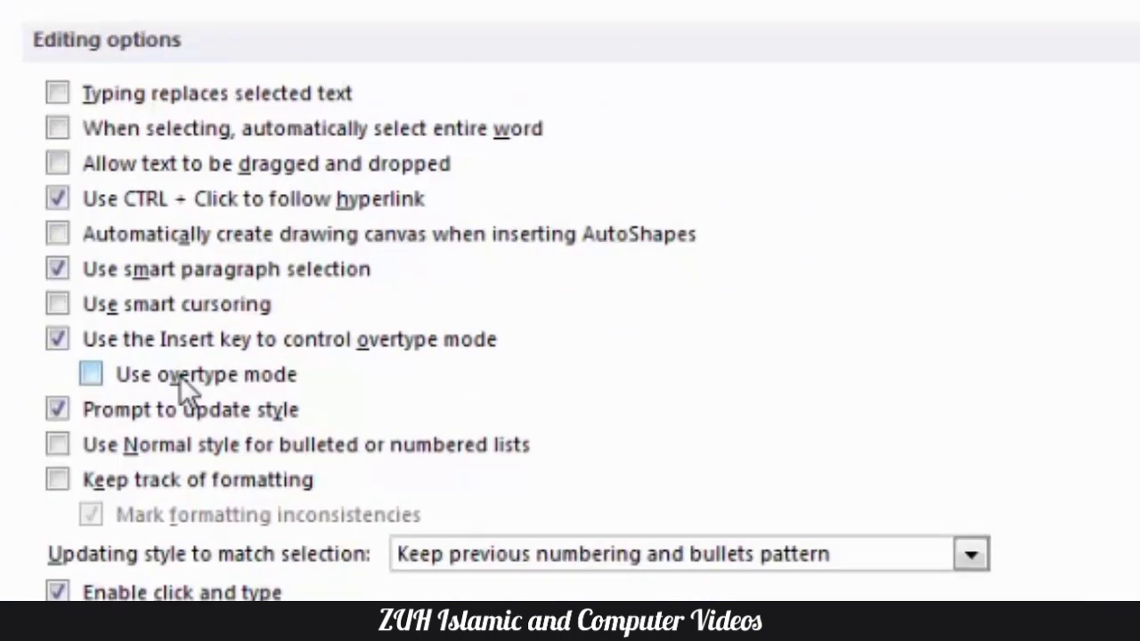
pyautogui.click(179, 376)
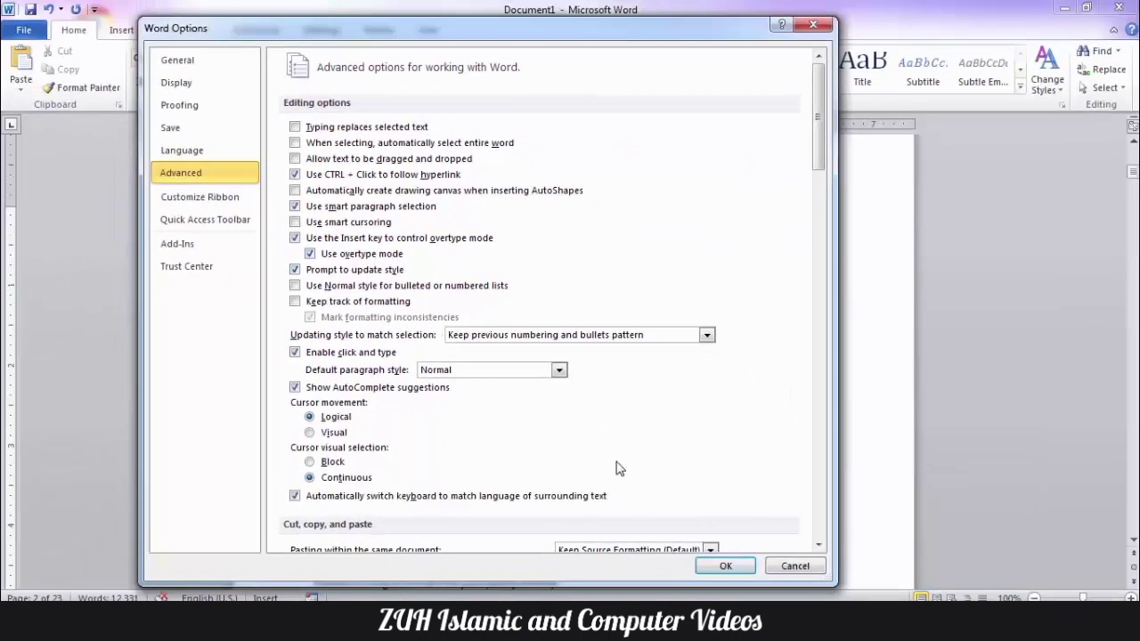
pyautogui.click(725, 565)
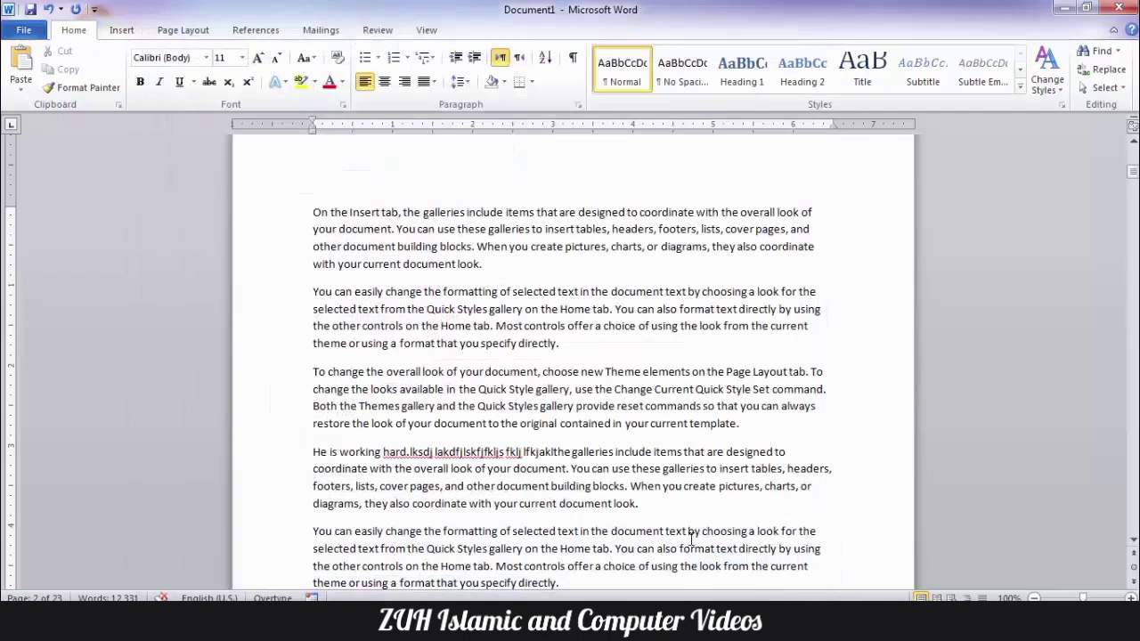
pyautogui.click(514, 408)
pyautogui.write('lkdfjalsdfjal fj')
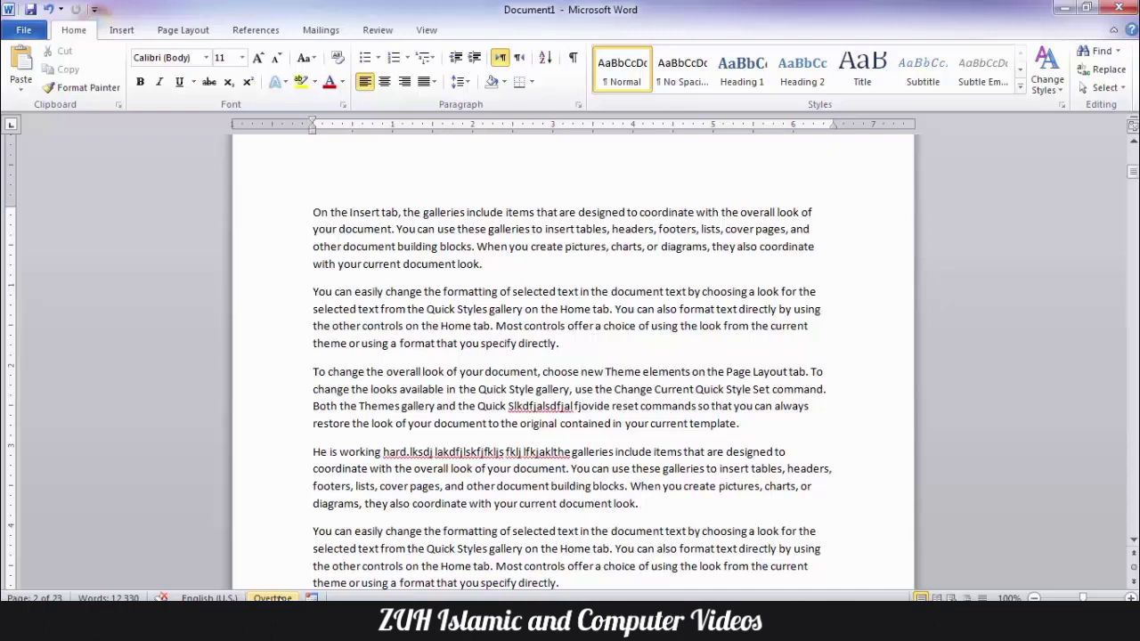
# Switch the document back to Insert mode and check the Use overtype mode setting in the Advanced editing options.
pyautogui.click(272, 598)
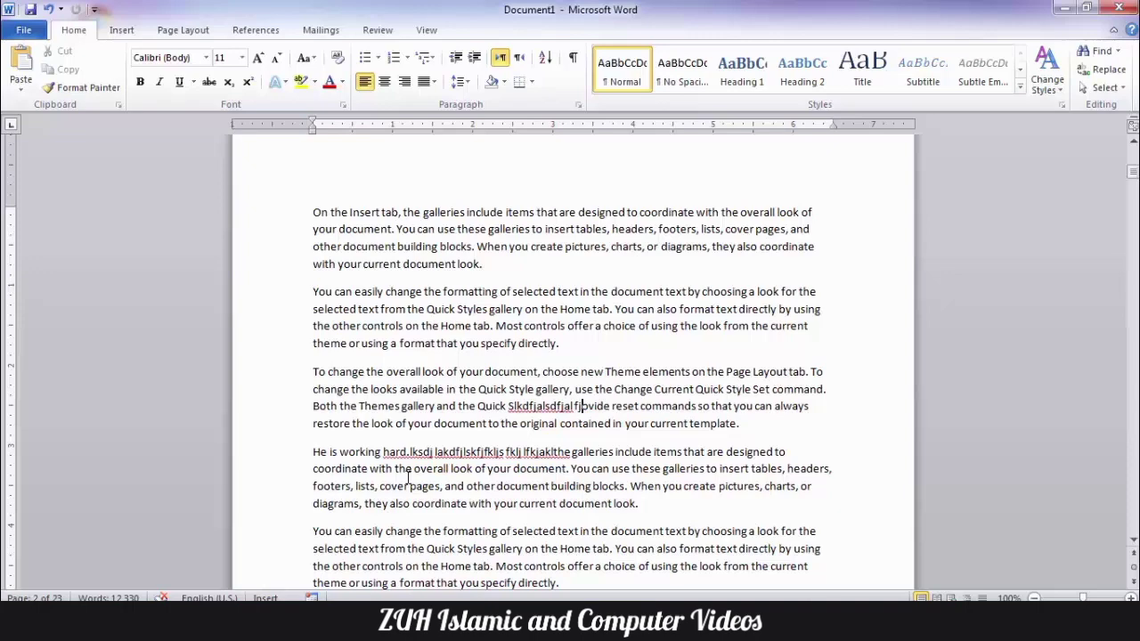
pyautogui.hotkey('alt', 't')
pyautogui.press('o')
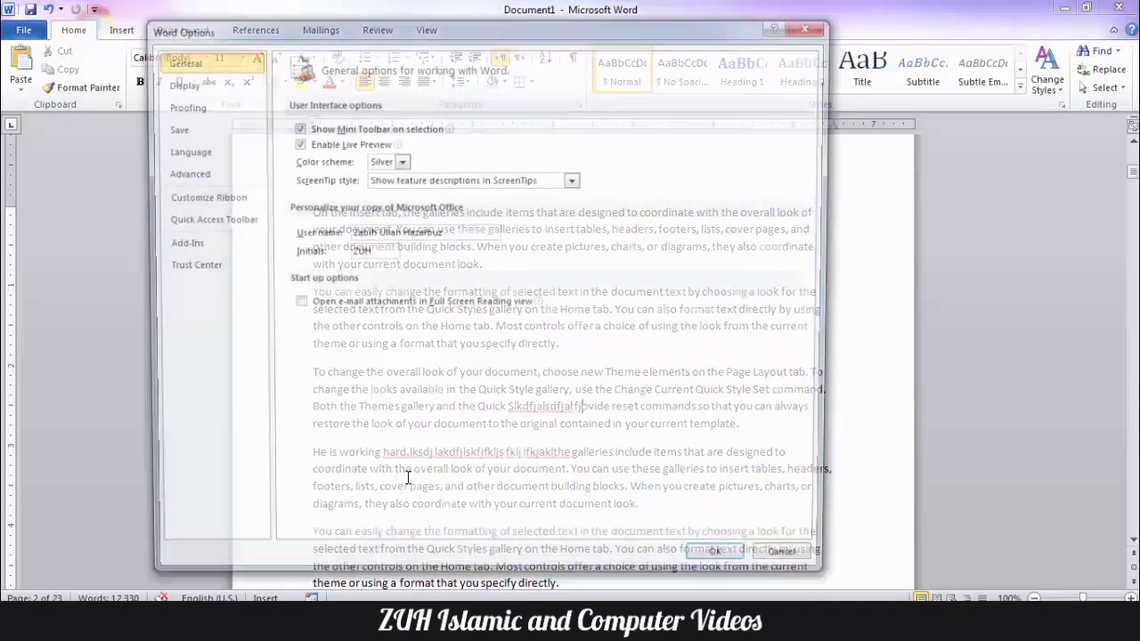
pyautogui.click(190, 175)
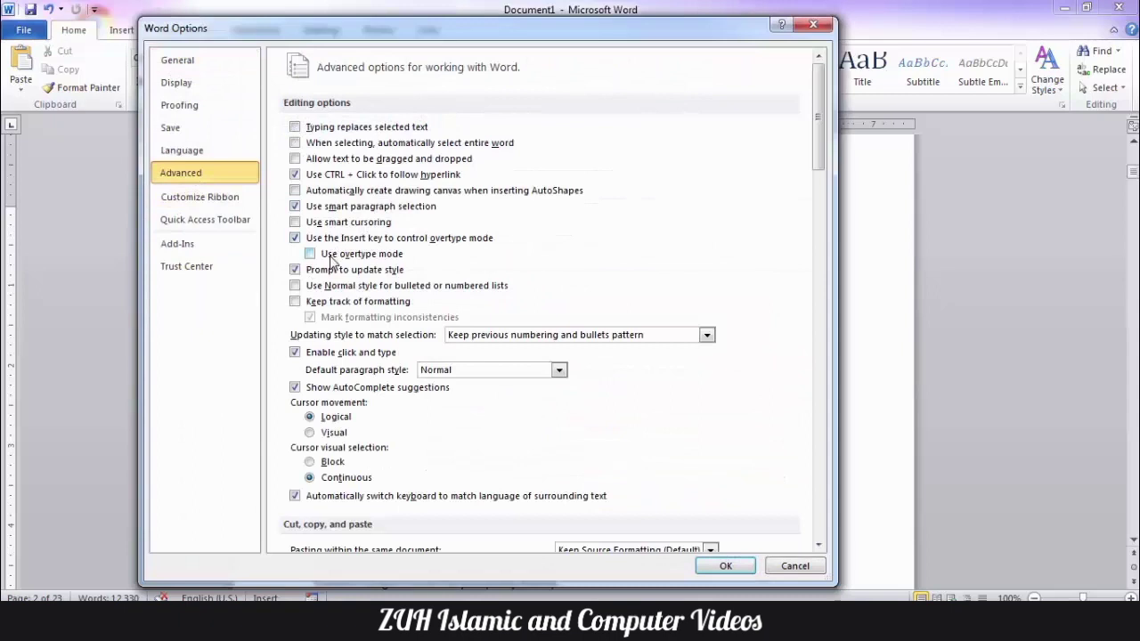